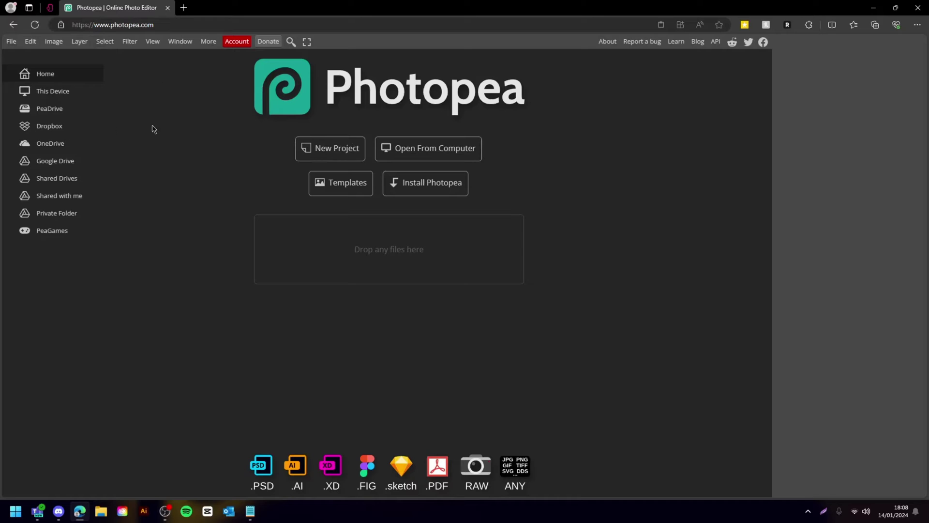
click(168, 25)
drag(178, 27, 119, 25)
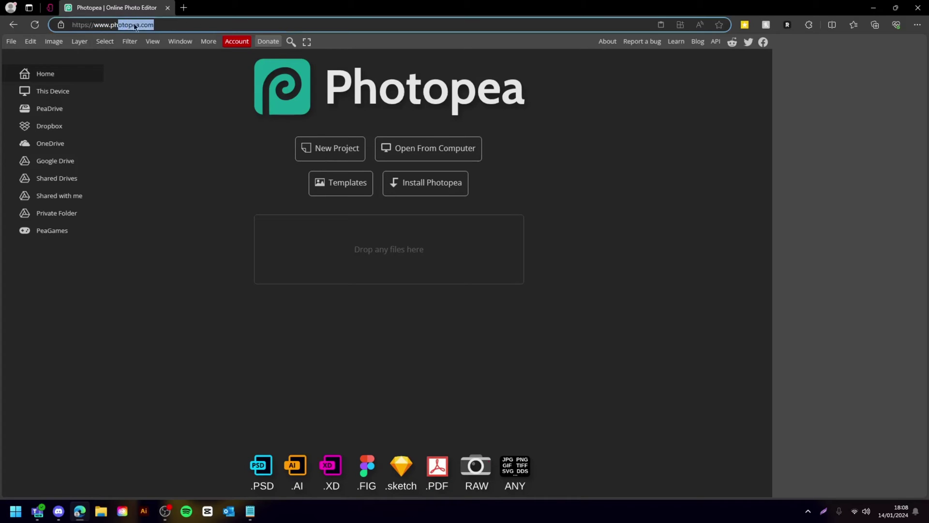
double_click(135, 25)
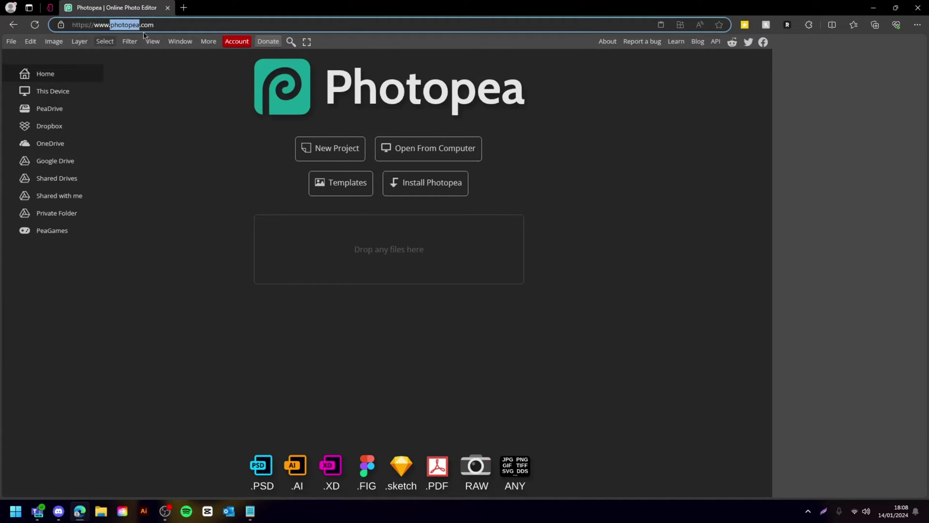
click(215, 133)
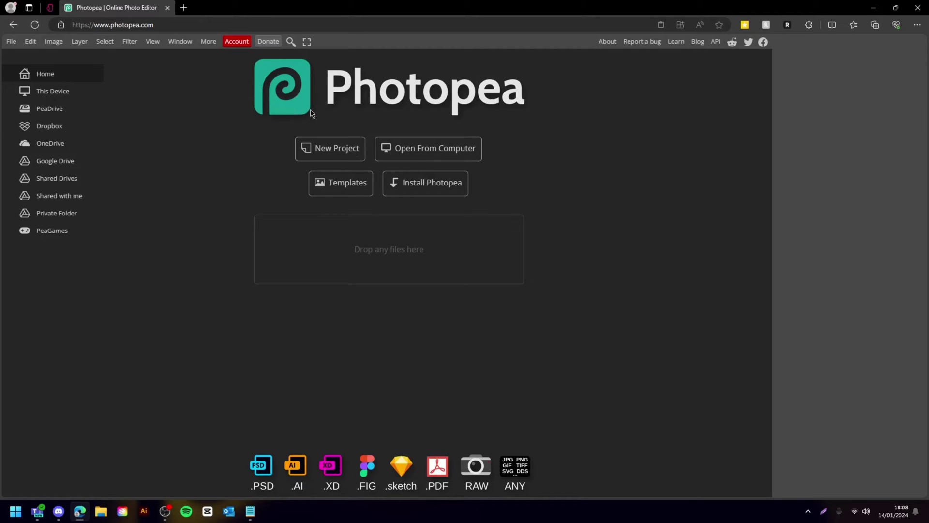
Create a new project 1920 pixels wide and 1080 pixels high at 300 DPI with a white background.
click(324, 150)
double_click(146, 101)
text(1920)
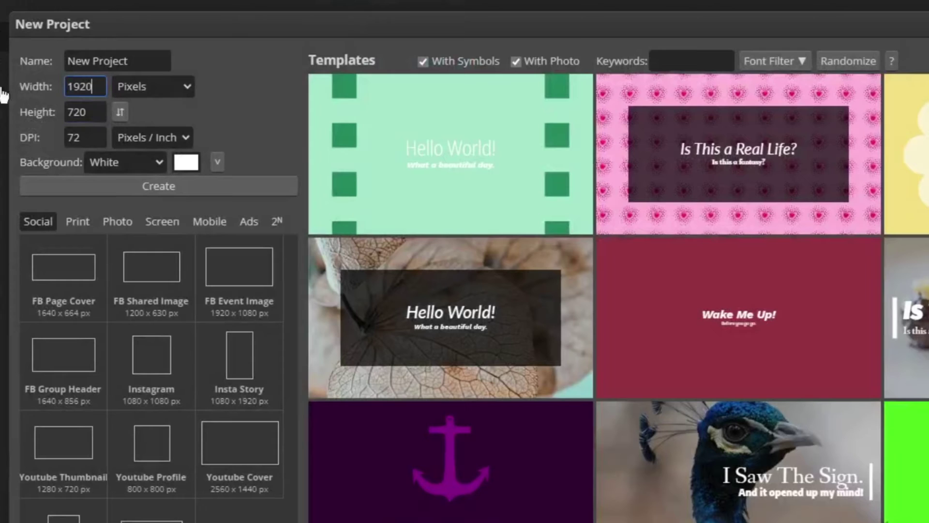
double_click(82, 111)
text(1080)
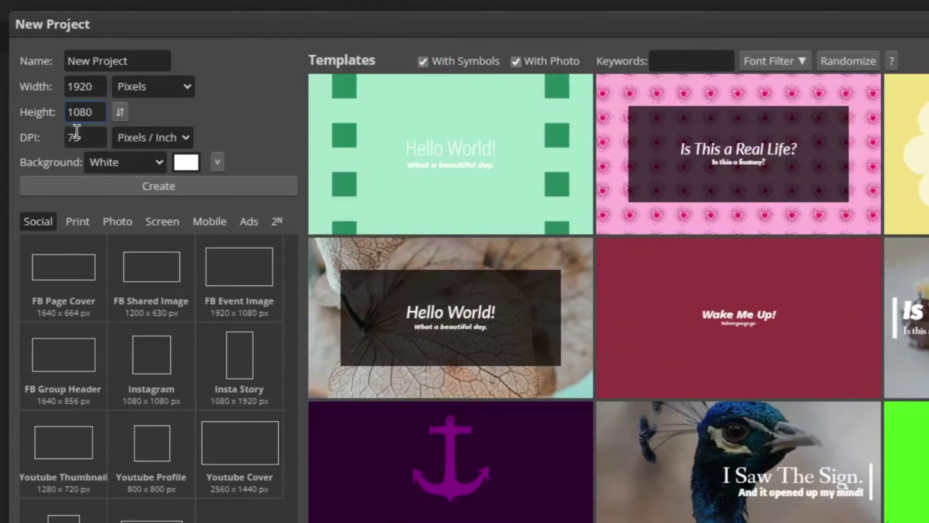
double_click(75, 136)
text(2)
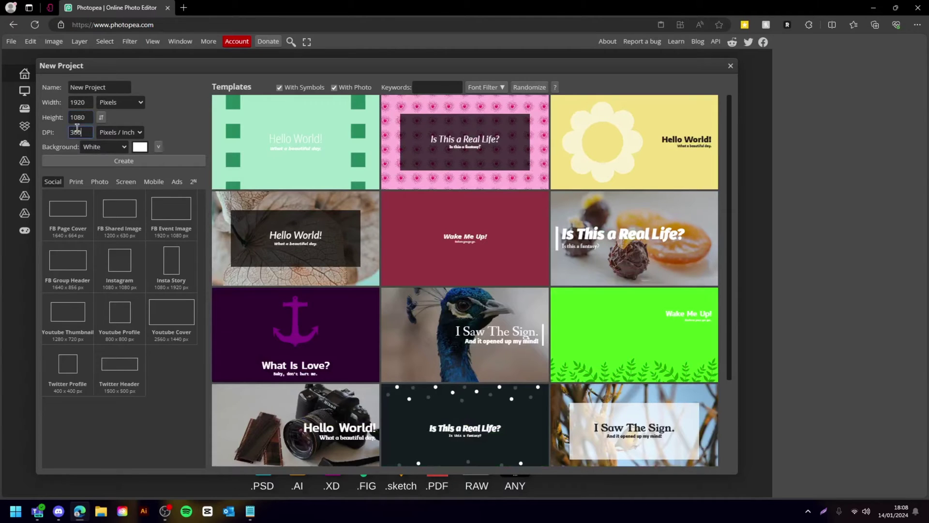
text(00)
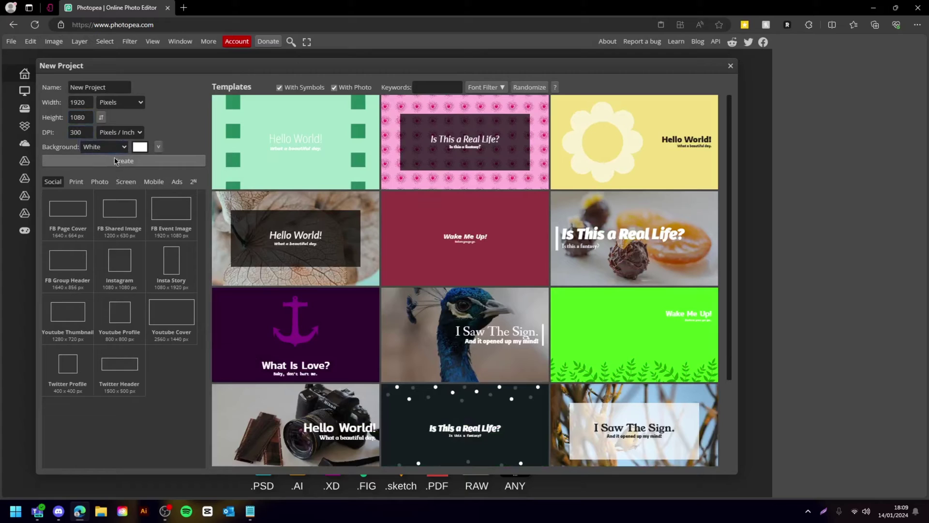
click(118, 160)
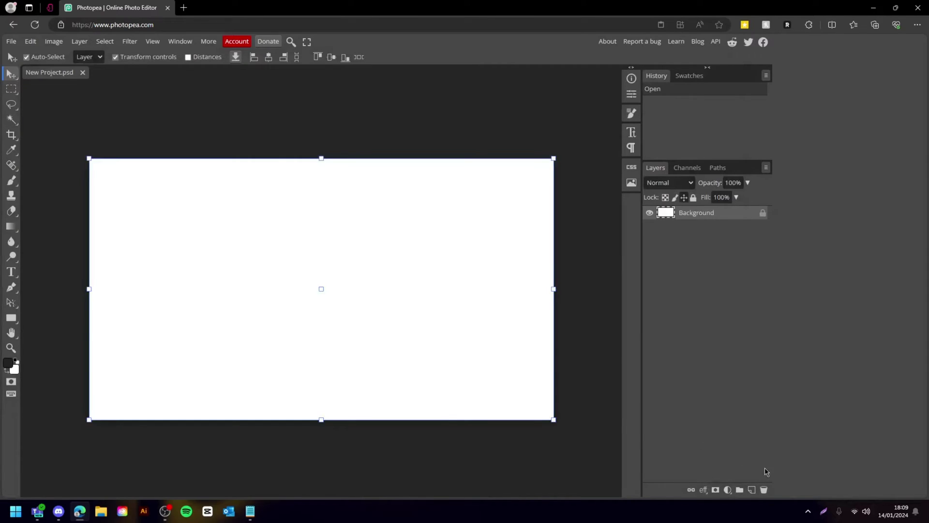
Add a new layer and set the Rectangle tool's fill to the orange-brown colour cb773f.
click(752, 489)
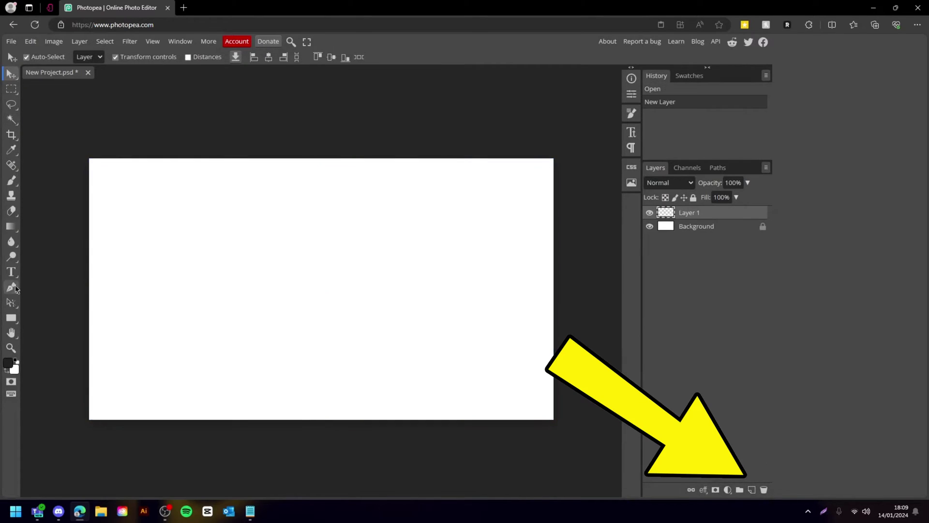
click(11, 318)
right_click(12, 322)
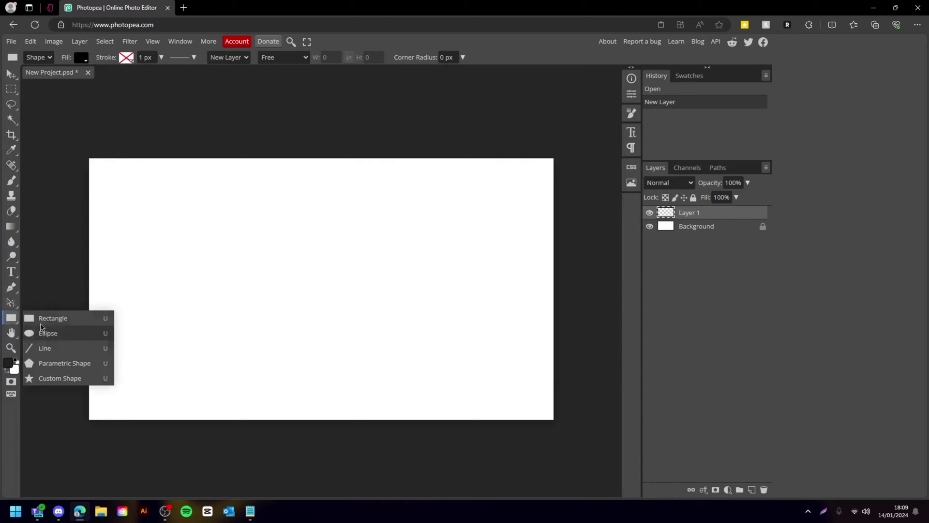
click(55, 317)
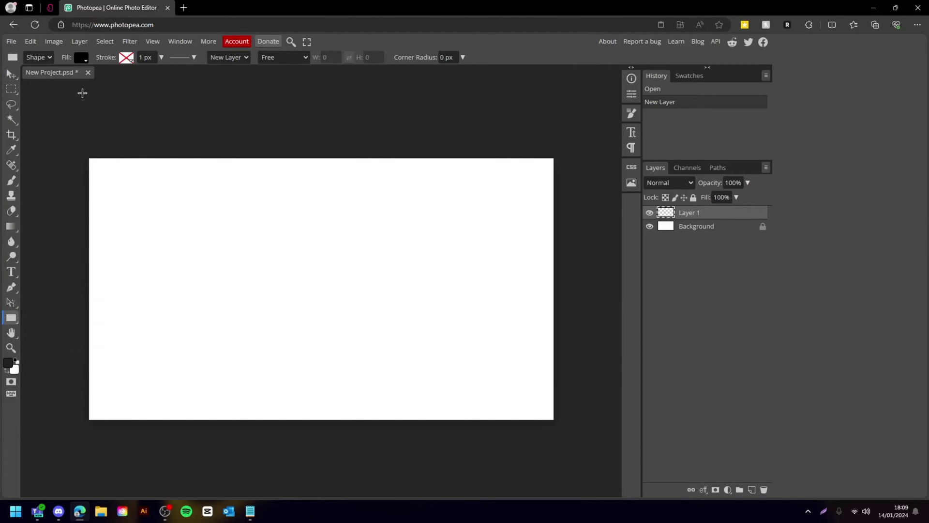
click(81, 60)
click(93, 95)
drag(201, 229, 200, 244)
mouse_move(120, 168)
mouse_down()
mouse_move(160, 166)
mouse_move(161, 153)
mouse_up()
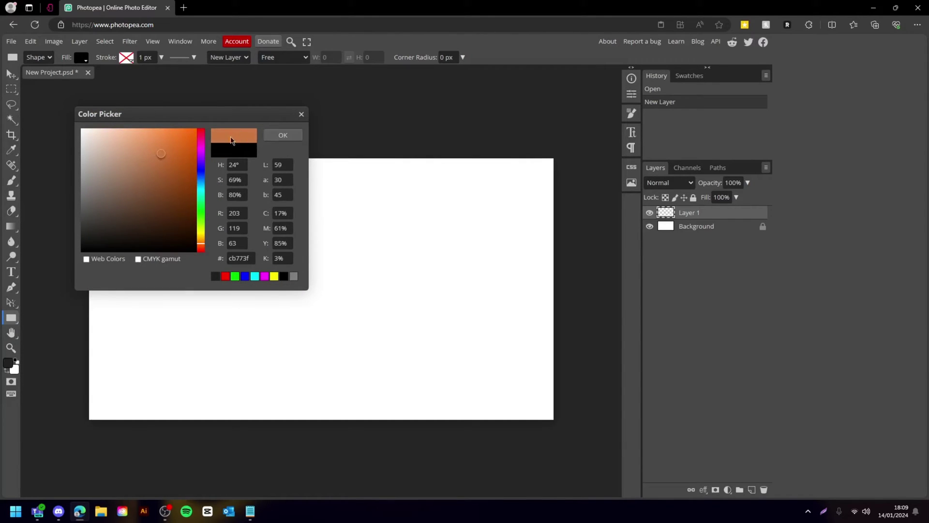
click(283, 135)
Draw a rectangle with a 20 px corner radius and move it to the centre of the canvas.
click(463, 57)
drag(433, 78, 407, 72)
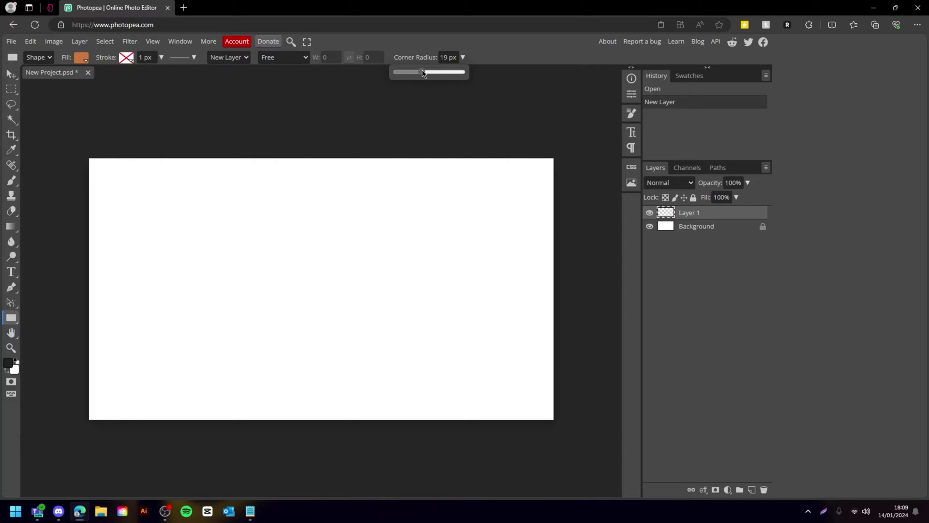
drag(210, 196, 425, 347)
click(11, 74)
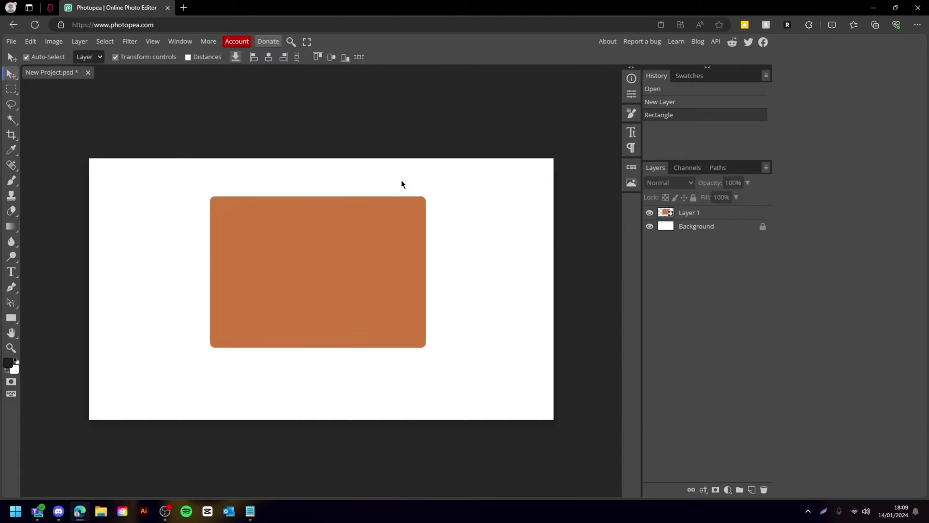
drag(345, 274, 344, 295)
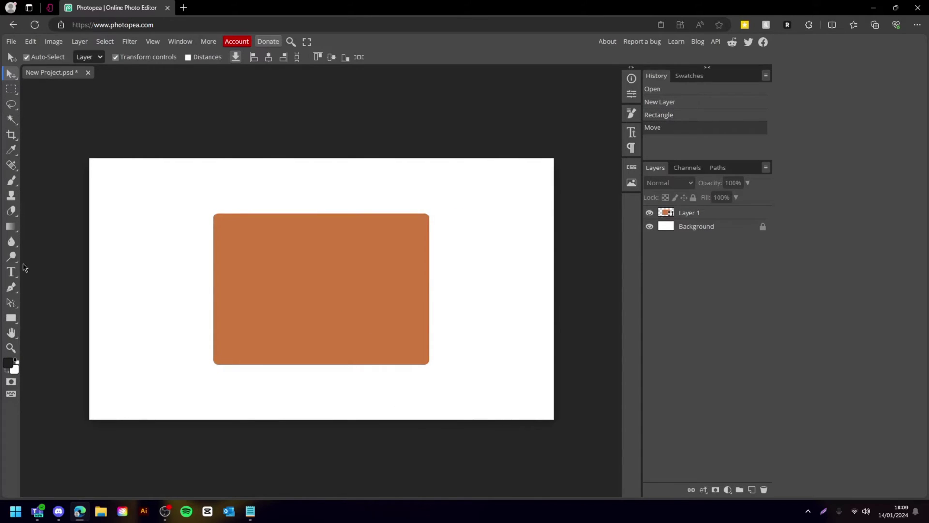
right_click(13, 321)
click(12, 318)
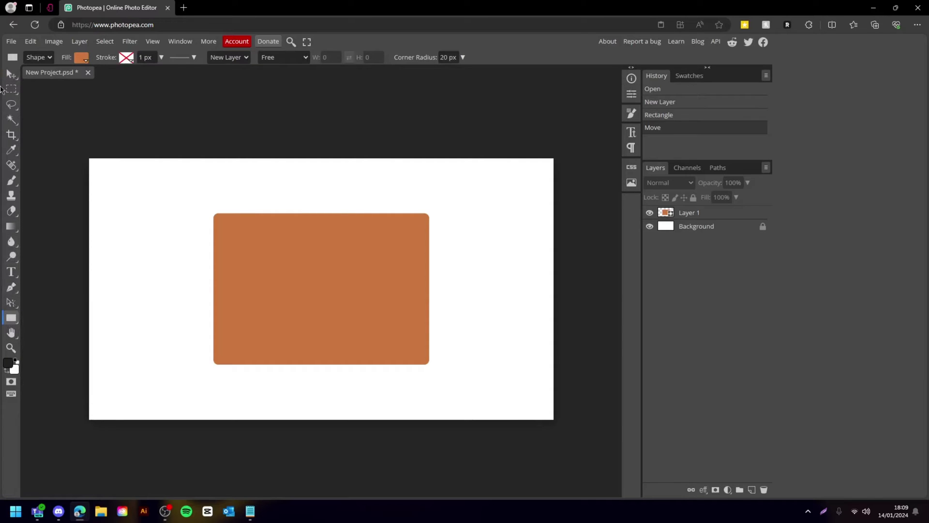
click(10, 75)
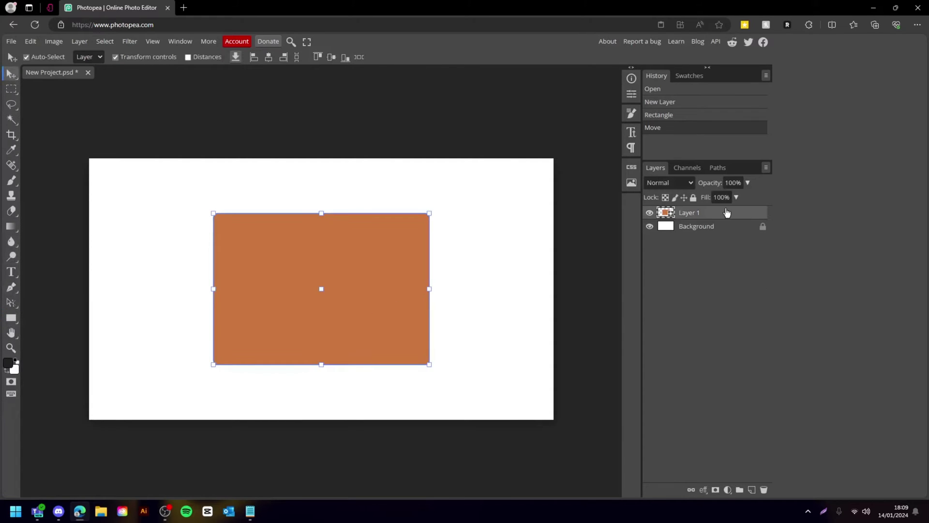
Add a 9 px stroke layer style to the rectangle in a darker brown based on its fill colour.
double_click(726, 213)
drag(171, 116, 569, 117)
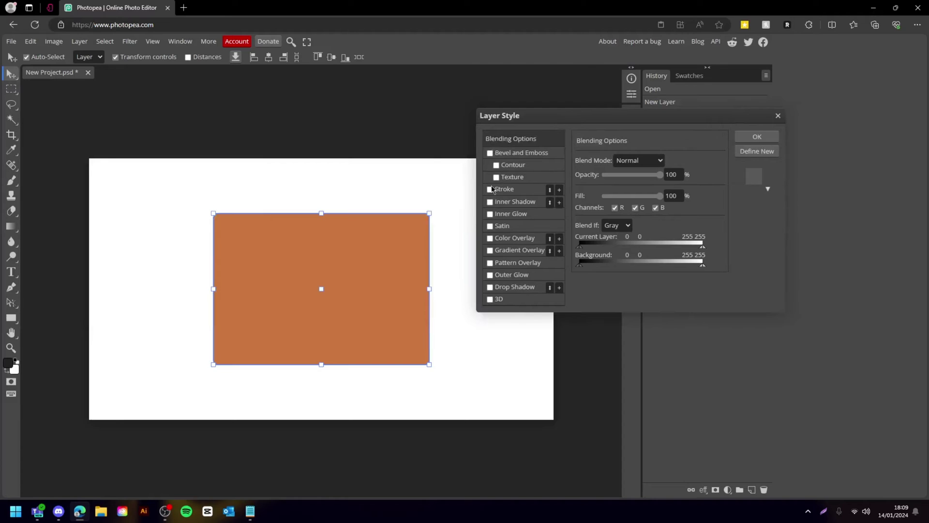
click(490, 188)
click(583, 237)
click(407, 269)
drag(276, 190, 637, 263)
drag(591, 330, 600, 363)
click(714, 271)
drag(605, 162, 607, 165)
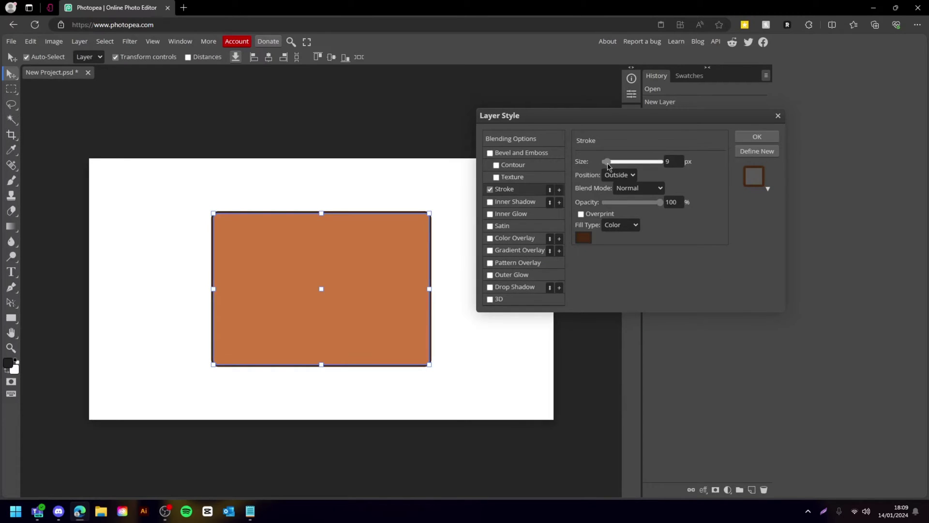
Change the stroke colour to the dark brown 3b200d and copy its hex code.
click(584, 239)
click(602, 358)
double_click(669, 394)
click(713, 270)
Enable a drop shadow with Normal blend mode, 100% opacity, 0 px distance, 100% spread and 19 px size.
click(506, 287)
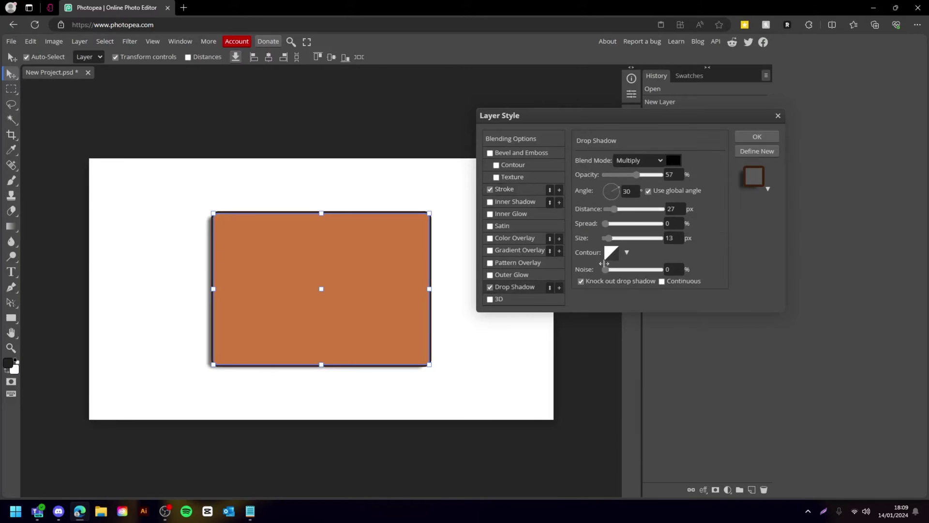
click(629, 161)
click(630, 179)
drag(611, 209, 662, 224)
drag(609, 238, 612, 238)
Set the drop shadow's colour to 3b200d by pasting the copied hex code.
click(673, 160)
click(668, 391)
key(ctrl+v)
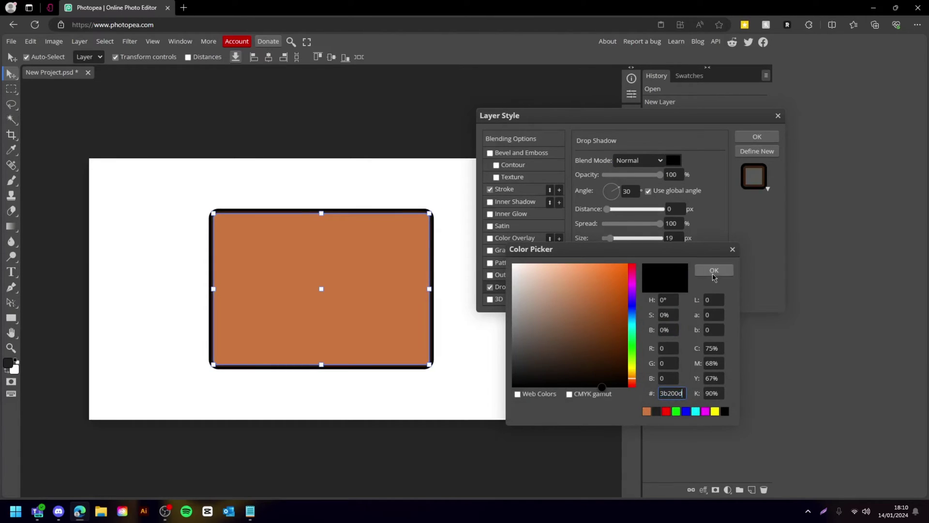
click(712, 270)
Turn off the shadow's global angle, set its angle to 90°, size to 10 px and distance to 12 px, and apply the layer style.
drag(612, 213, 614, 209)
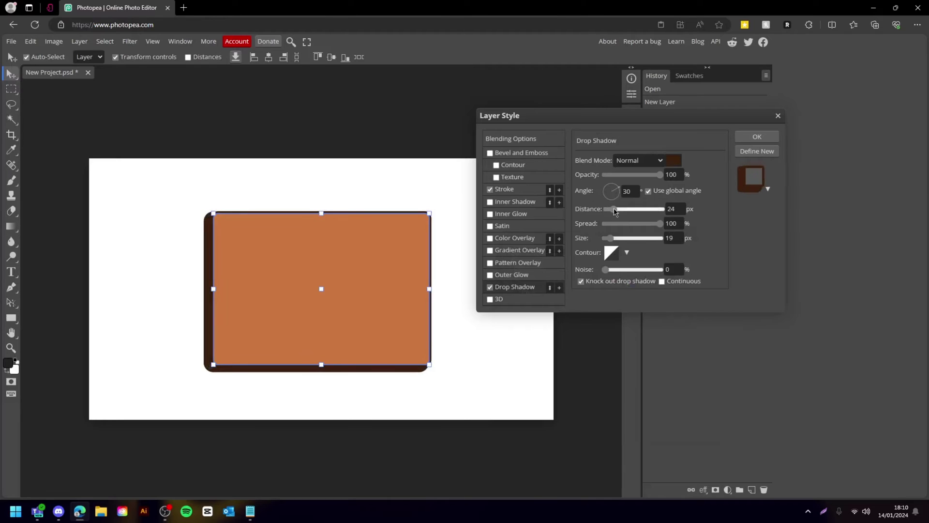
click(661, 192)
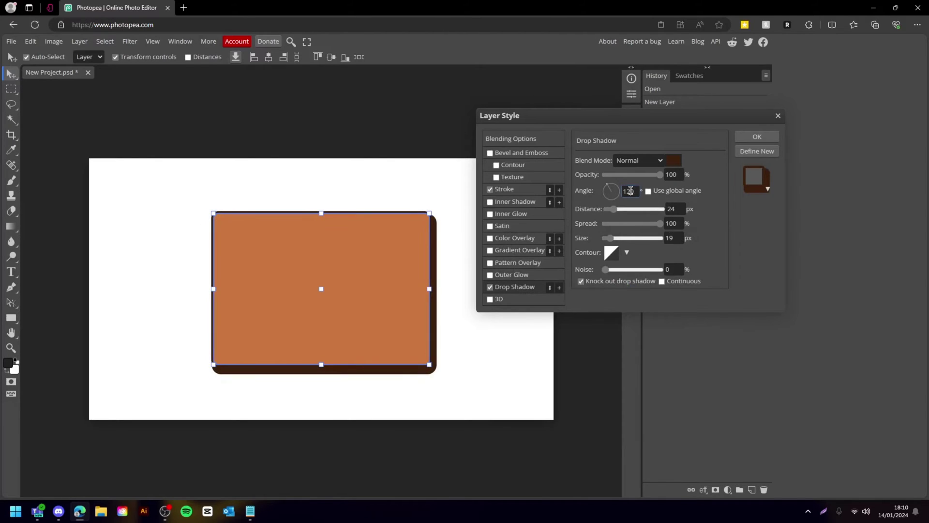
text(90)
key(Return)
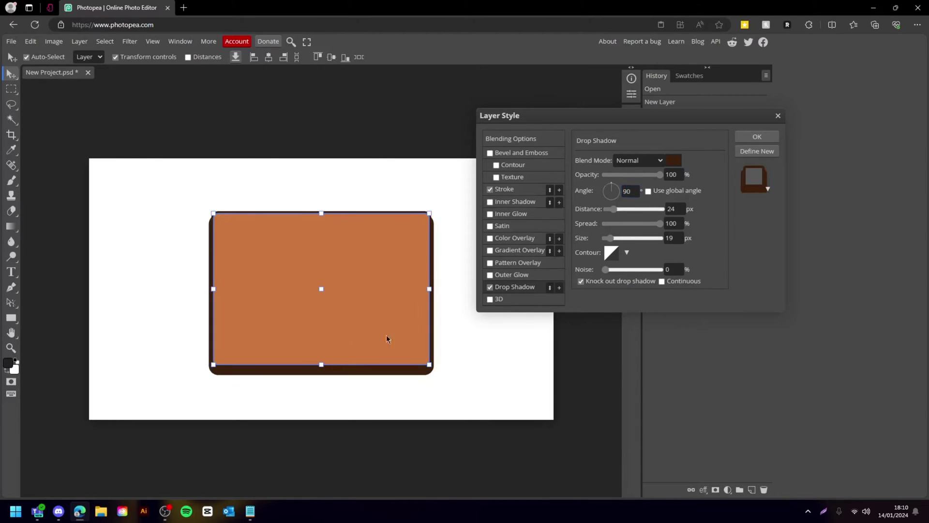
drag(611, 240, 610, 210)
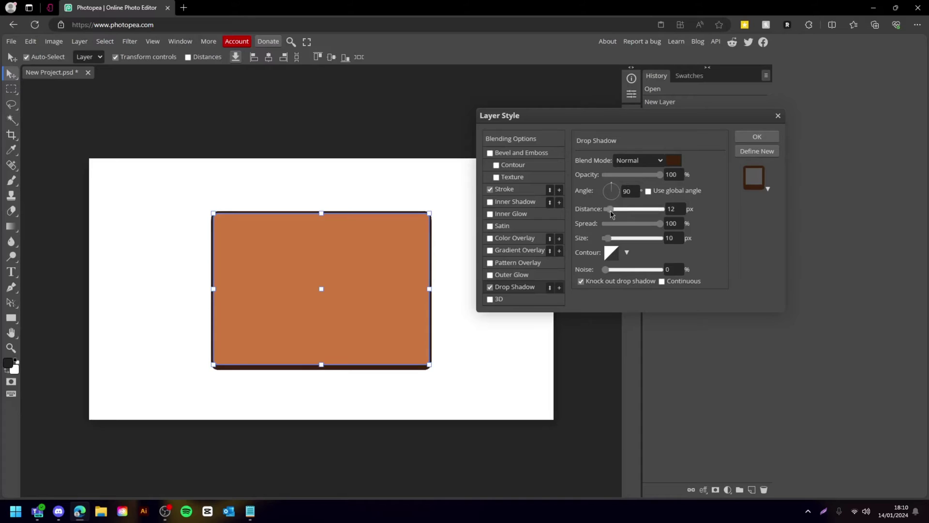
click(774, 136)
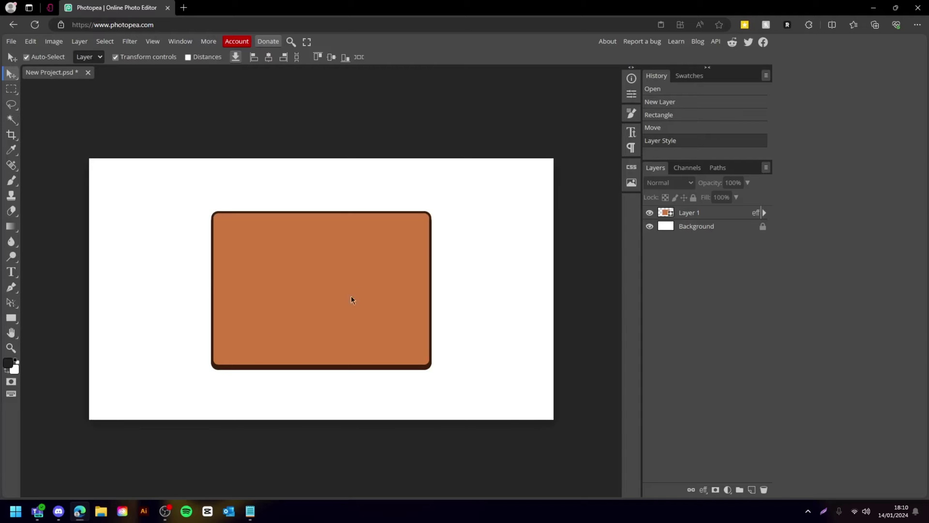
Add a new empty layer directly above the rectangle's layer.
key(i)
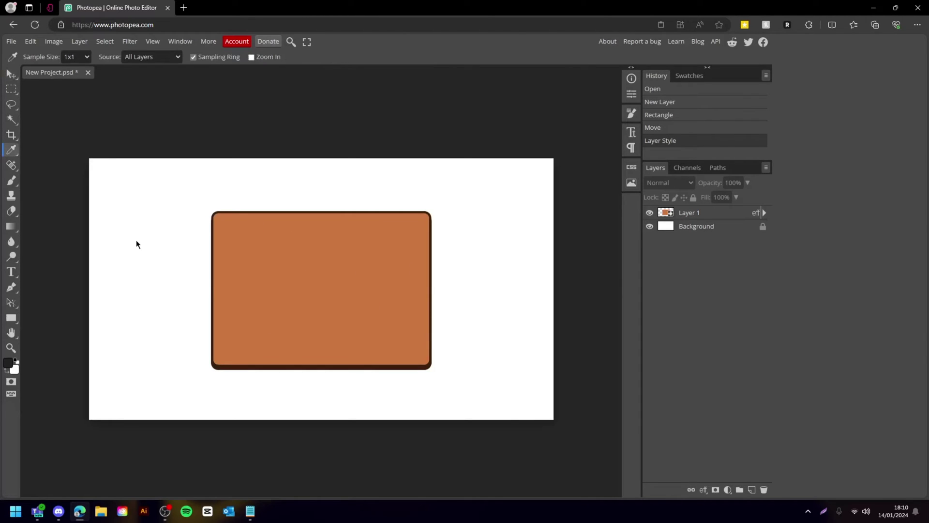
click(10, 73)
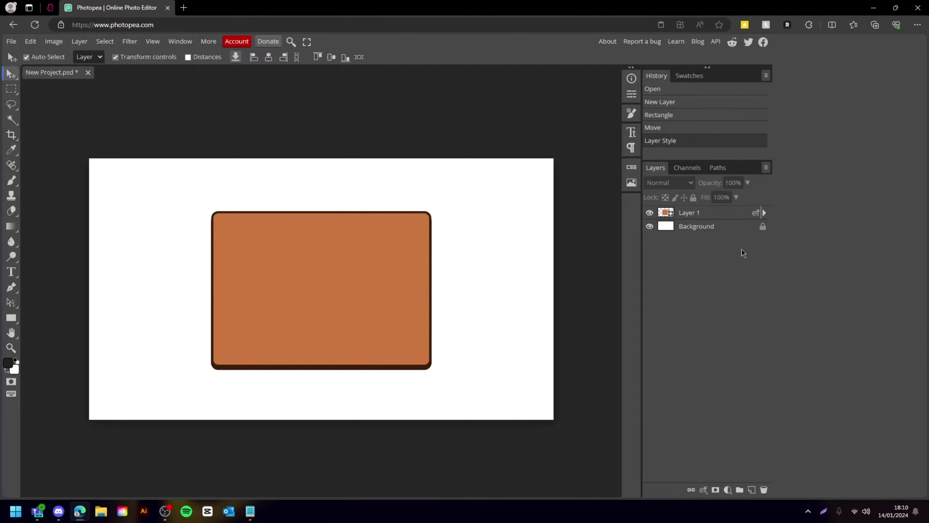
click(716, 216)
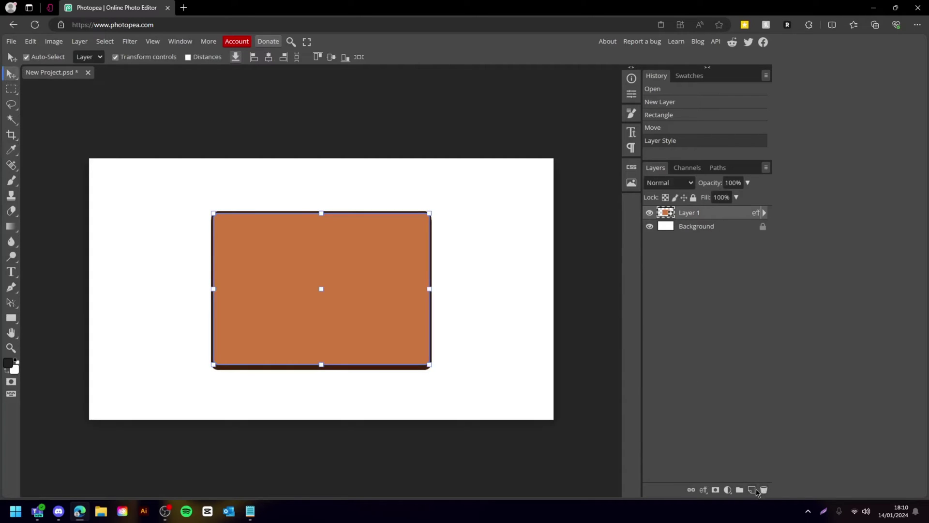
click(751, 489)
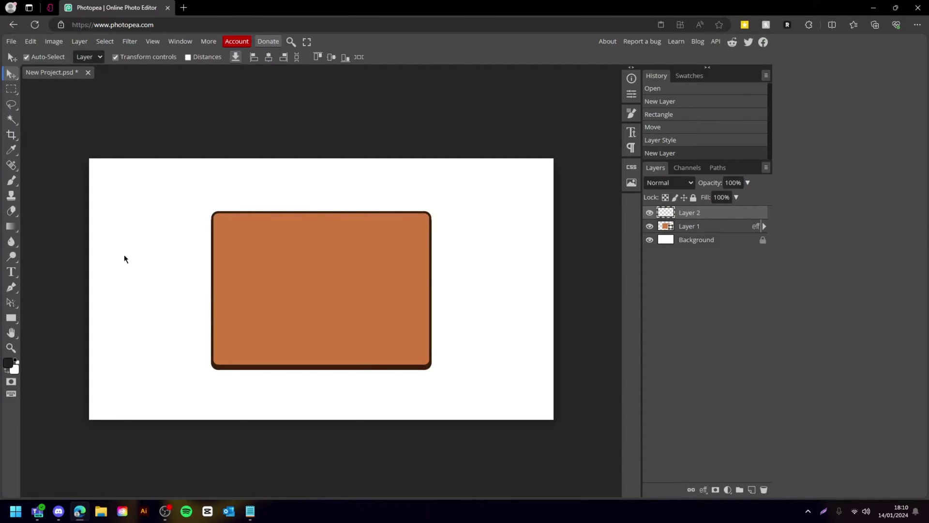
Switch to the Brush tool and increase the brush size.
click(14, 178)
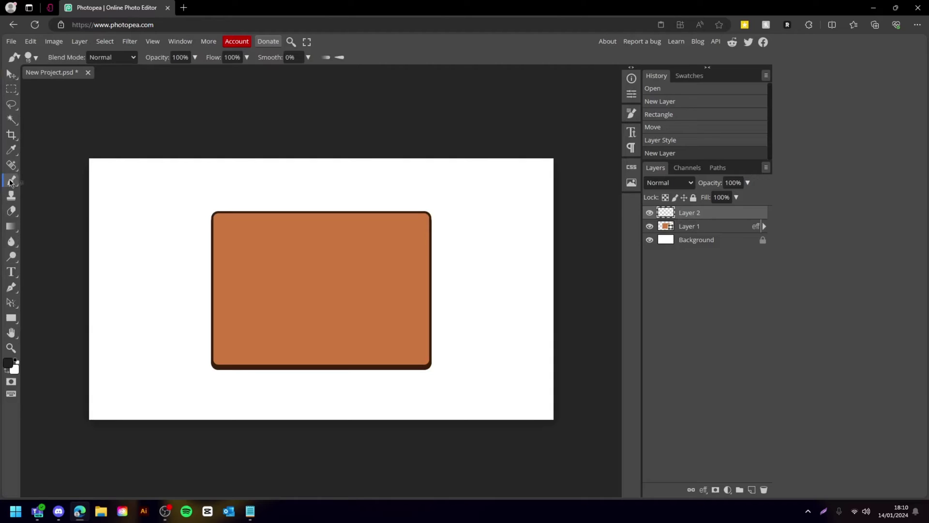
right_click(10, 180)
click(60, 185)
click(195, 57)
click(32, 58)
drag(91, 85, 101, 85)
Try freehand brush strokes across the rectangle with different smoothing settings, including 54%, and undo each stroke.
mouse_move(197, 254)
mouse_down()
mouse_move(251, 242)
mouse_move(474, 246)
mouse_move(465, 215)
mouse_up()
key(ctrl+z)
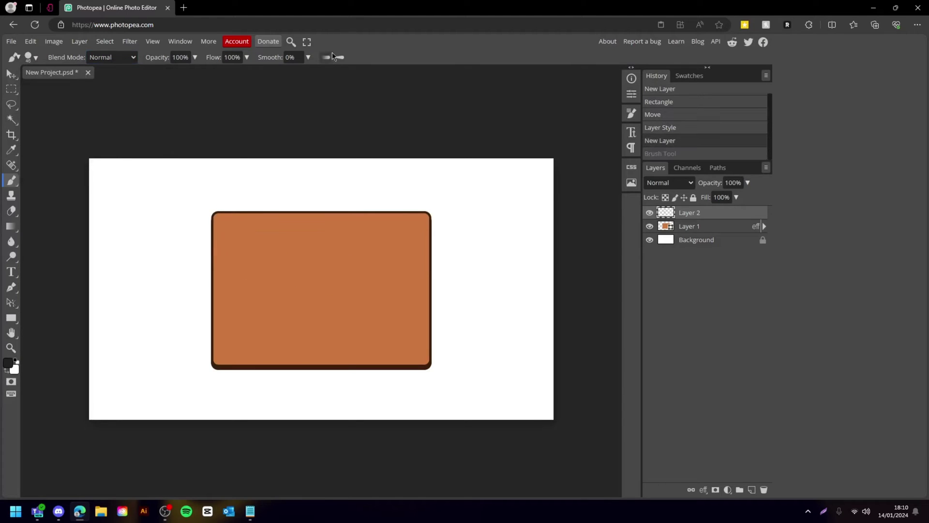
click(309, 57)
drag(286, 76, 314, 72)
mouse_move(199, 257)
mouse_down()
mouse_move(239, 252)
mouse_move(375, 286)
mouse_move(459, 261)
mouse_up()
key(ctrl+z)
click(308, 57)
drag(312, 72, 301, 72)
mouse_move(155, 284)
mouse_down()
mouse_move(287, 281)
mouse_move(397, 233)
mouse_move(512, 253)
mouse_up()
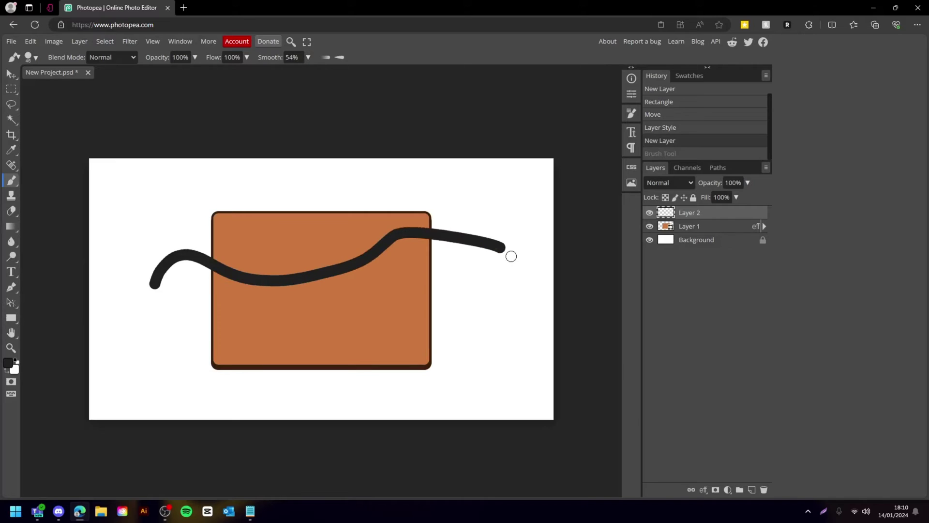
key(ctrl+z)
Set the brush smoothing to 100%.
click(308, 58)
click(308, 72)
drag(308, 73, 313, 72)
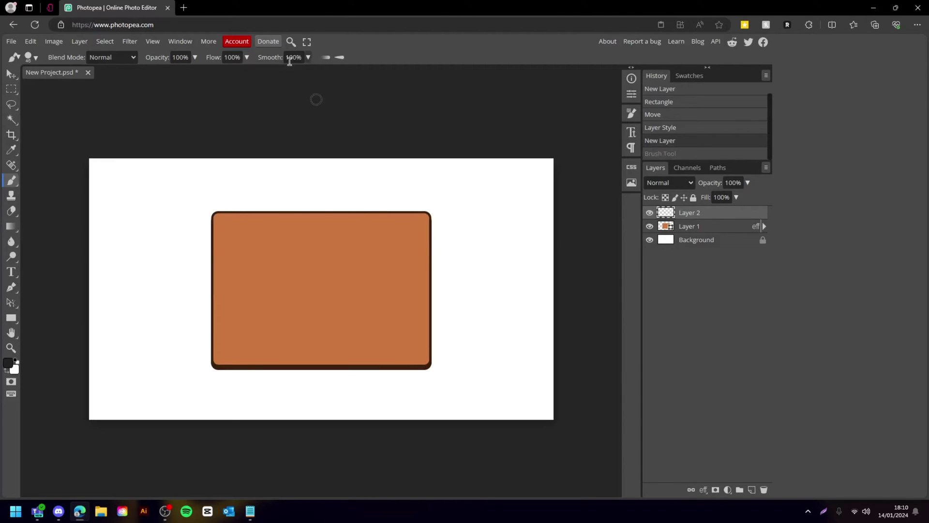
Set the foreground colour to the dark brown 3b200d sampled from the panel's bottom shadow.
click(7, 365)
click(6, 369)
key(F12)
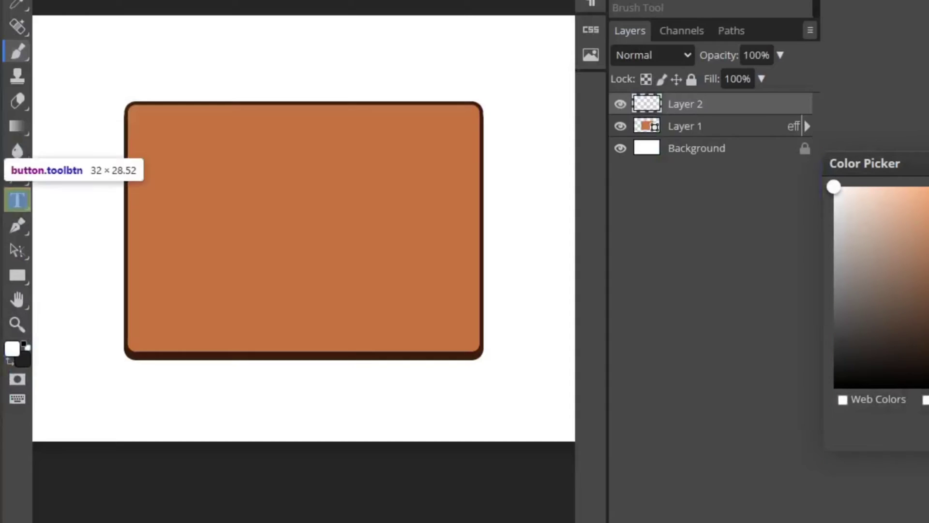
key(F12)
key(Escape)
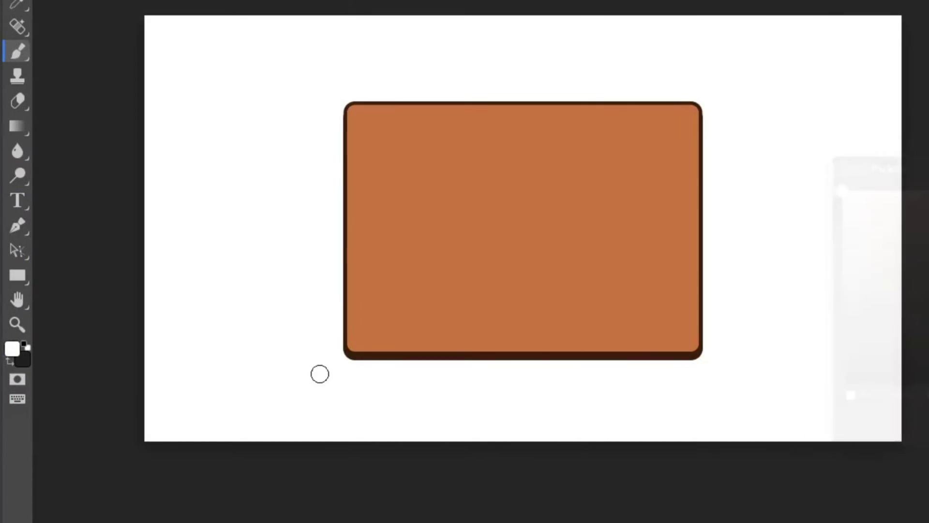
click(9, 360)
click(12, 348)
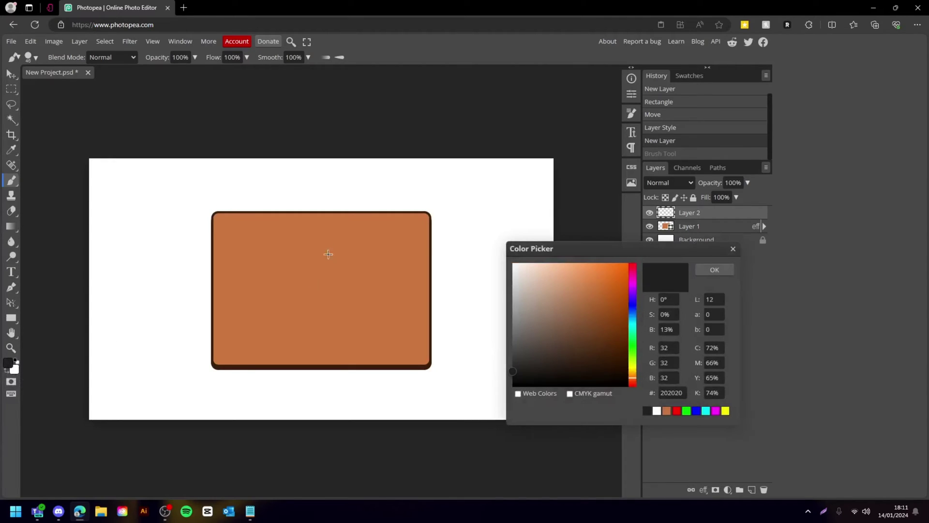
click(388, 367)
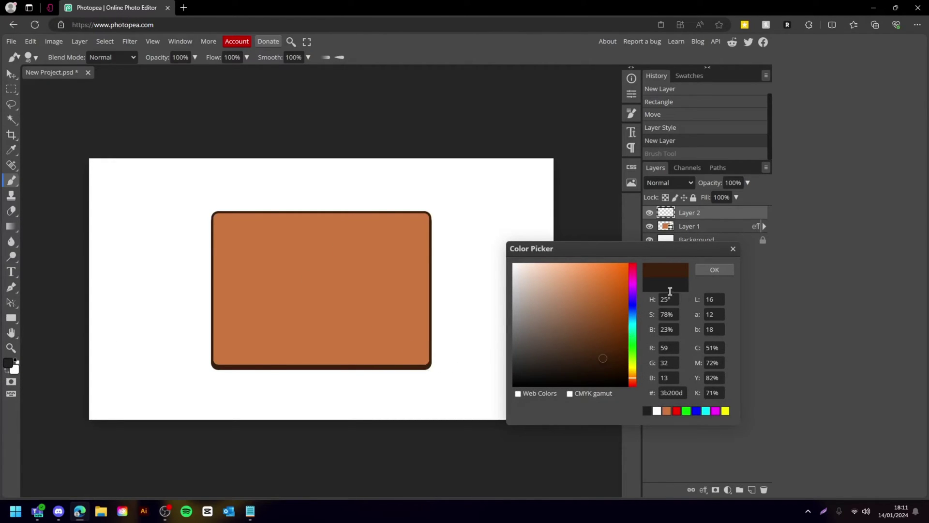
click(715, 269)
Paint three long wavy wood-grain strokes across the panel's upper, middle and lower areas with a 25 px brush.
key(ctrl+plus)
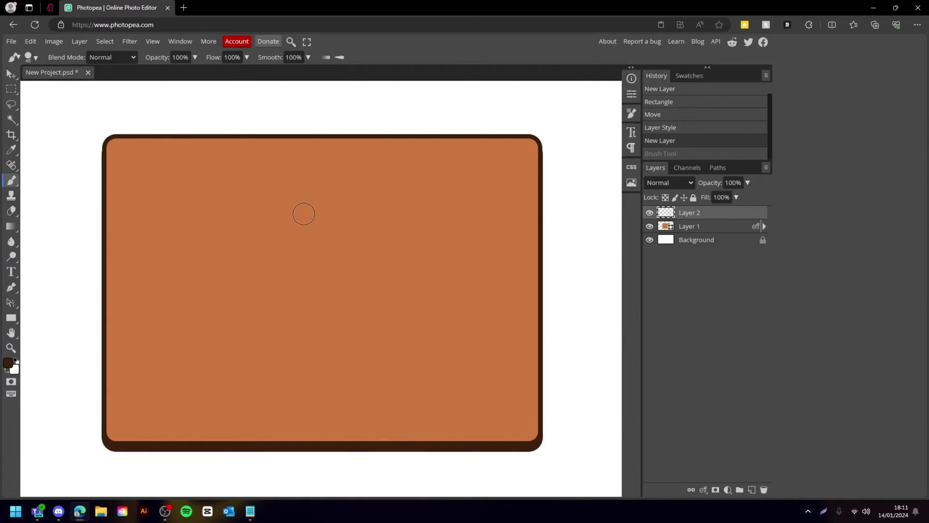
mouse_move(88, 175)
mouse_down()
mouse_move(155, 173)
mouse_move(229, 199)
mouse_move(402, 205)
mouse_move(610, 192)
mouse_up()
key(ctrl+z)
mouse_move(571, 169)
mouse_down()
mouse_move(410, 237)
mouse_move(285, 244)
mouse_move(175, 229)
mouse_move(94, 180)
mouse_move(244, 193)
mouse_move(393, 224)
mouse_move(494, 223)
mouse_move(571, 200)
mouse_up()
key(ctrl+z)
mouse_move(564, 344)
mouse_down()
mouse_move(522, 331)
mouse_move(336, 384)
mouse_move(253, 373)
mouse_move(164, 294)
mouse_move(121, 314)
mouse_move(70, 370)
mouse_move(417, 363)
mouse_move(598, 336)
mouse_up()
key(ctrl+z)
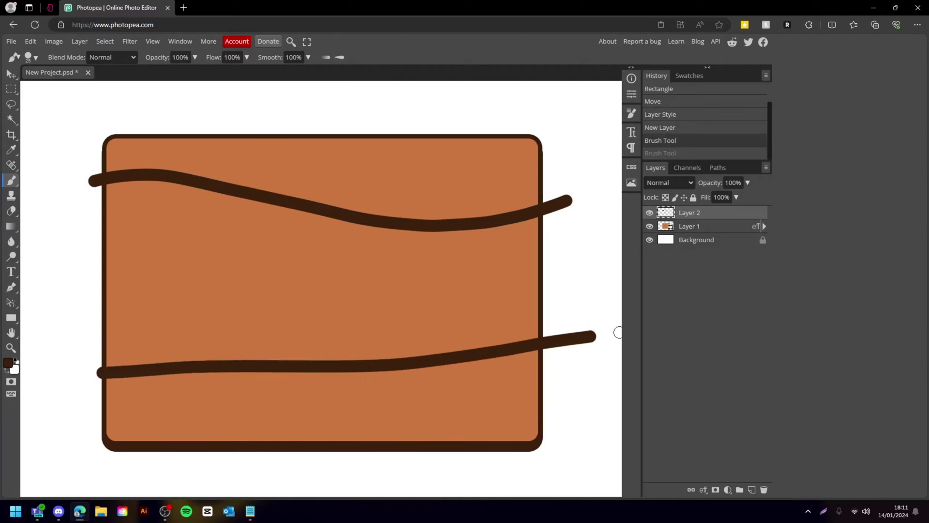
mouse_move(553, 303)
mouse_down()
mouse_move(460, 323)
mouse_move(344, 289)
mouse_move(280, 304)
mouse_move(241, 345)
mouse_move(158, 361)
mouse_move(93, 351)
mouse_up()
key(ctrl+z)
mouse_move(75, 318)
mouse_down()
mouse_move(180, 316)
mouse_move(247, 282)
mouse_move(319, 277)
mouse_move(432, 329)
mouse_move(547, 317)
mouse_up()
mouse_move(558, 178)
mouse_down()
mouse_move(417, 155)
mouse_move(369, 126)
mouse_move(323, 118)
mouse_up()
key(ctrl+z)
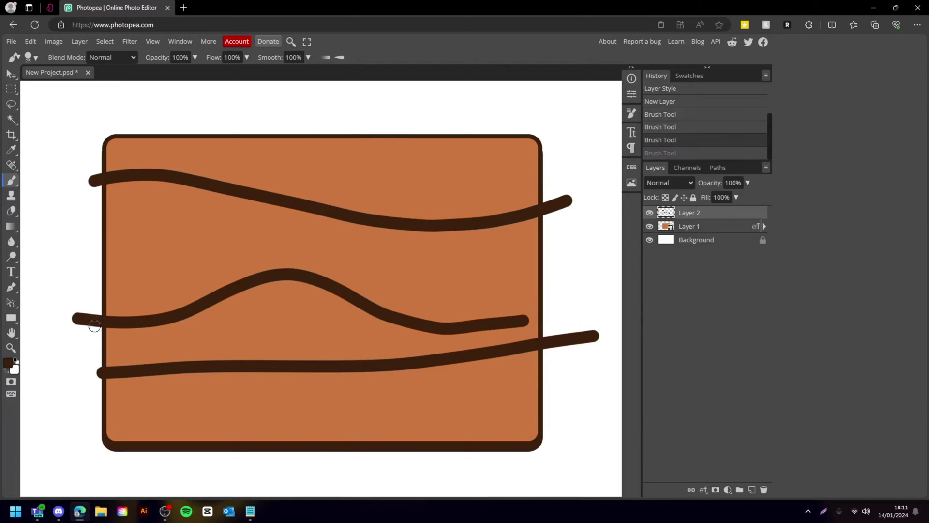
key(ctrl+z)
mouse_move(95, 322)
mouse_down()
mouse_move(125, 328)
mouse_move(259, 266)
mouse_move(335, 261)
mouse_move(389, 294)
mouse_move(505, 329)
mouse_move(559, 314)
mouse_up()
key(ctrl+z)
mouse_move(93, 324)
mouse_down()
mouse_move(161, 285)
mouse_move(240, 283)
mouse_move(292, 306)
mouse_move(390, 325)
mouse_move(568, 306)
mouse_up()
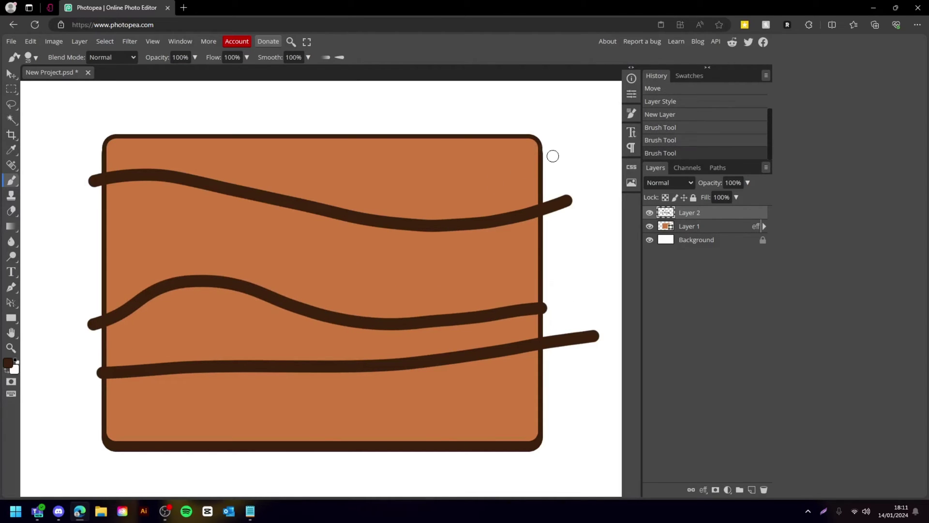
Add more wavy grain strokes across the panel, with short curves along the upper edge and a rounded pocket at the left edge.
mouse_move(387, 129)
mouse_down()
mouse_move(452, 179)
mouse_move(539, 172)
mouse_up()
drag(175, 130, 254, 139)
mouse_move(520, 417)
mouse_down()
mouse_move(557, 439)
mouse_move(93, 438)
mouse_up()
mouse_move(575, 248)
mouse_down()
mouse_move(131, 240)
mouse_move(53, 256)
mouse_up()
mouse_move(85, 224)
mouse_down()
mouse_move(598, 247)
mouse_move(328, 244)
mouse_move(49, 211)
mouse_up()
key(ctrl+z)
drag(91, 294, 160, 254)
key(ctrl+z)
drag(88, 267, 97, 314)
key(ctrl+z)
mouse_move(90, 261)
mouse_down()
mouse_move(116, 295)
mouse_move(106, 265)
mouse_move(167, 252)
mouse_move(129, 285)
mouse_move(95, 293)
mouse_up()
Try painting a closed wood knot in the panel's left half at 100% smoothing and undo the strokes.
mouse_move(152, 339)
mouse_down()
mouse_move(206, 305)
mouse_move(166, 348)
mouse_move(203, 338)
mouse_up()
click(152, 339)
click(153, 345)
click(155, 345)
key(ctrl+z)
key(ctrl+z)
Set the brush smoothing to 48% and paint a knot at the lower left, another at the upper right, and a short dash at the lower right.
drag(308, 58, 285, 77)
mouse_move(160, 316)
mouse_down()
mouse_move(248, 324)
mouse_move(158, 342)
mouse_move(161, 314)
mouse_move(195, 346)
mouse_move(173, 312)
mouse_move(261, 337)
mouse_move(159, 315)
mouse_up()
key(ctrl+z)
key(ctrl+z)
mouse_move(164, 313)
mouse_down()
mouse_move(261, 337)
mouse_move(169, 313)
mouse_up()
key(ctrl+z)
drag(170, 307, 305, 336)
drag(222, 329, 159, 339)
key(ctrl+z)
mouse_move(163, 335)
mouse_down()
mouse_move(236, 312)
mouse_move(165, 335)
mouse_up()
drag(483, 401, 449, 408)
drag(280, 403, 283, 388)
key(ctrl+z)
drag(408, 182, 402, 181)
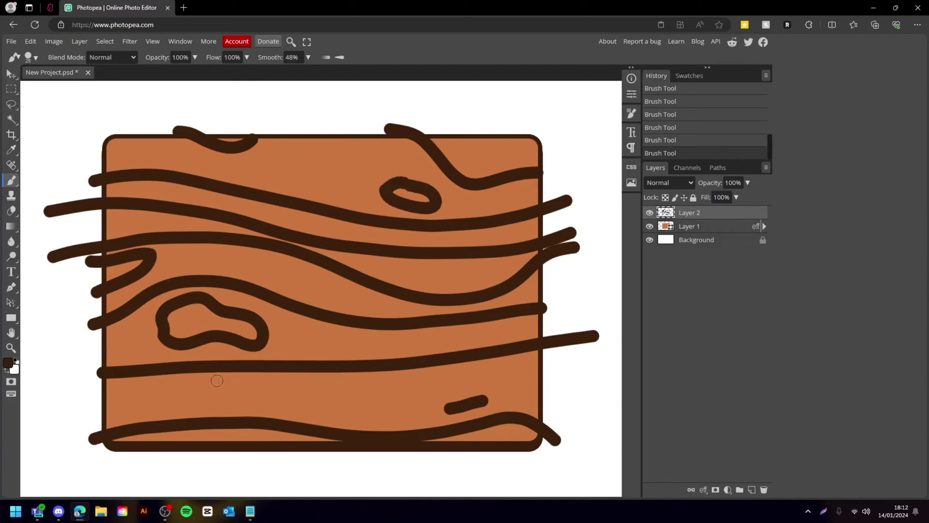
Paint one more wavy line across the panel's lower part and one curving from the upper edge to the upper-left corner.
key(ctrl+minus)
key(ctrl+plus)
drag(97, 430, 269, 409)
key(ctrl+z)
click(24, 335)
click(703, 213)
mouse_move(102, 394)
mouse_down()
mouse_move(373, 397)
mouse_move(563, 366)
mouse_up()
right_click(308, 152)
click(352, 140)
key(ctrl+z)
mouse_move(374, 133)
mouse_down()
mouse_move(121, 151)
mouse_move(70, 146)
mouse_up()
key(ctrl+minus)
key(ctrl+minus)
key(ctrl+minus)
key(ctrl+plus)
key(ctrl+plus)
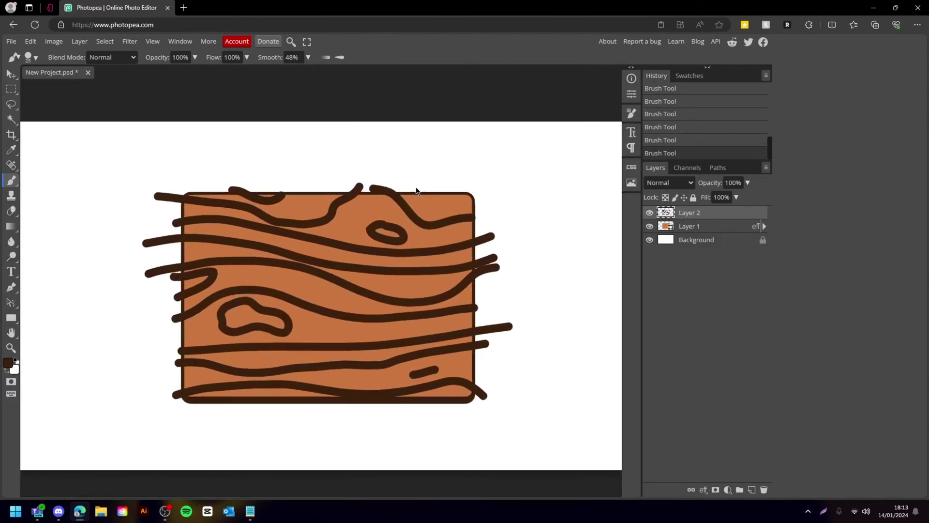
Try repositioning the grain stroke layer and undo the move.
click(11, 73)
mouse_move(347, 250)
mouse_down()
mouse_move(353, 195)
mouse_move(403, 144)
mouse_up()
key(ctrl+z)
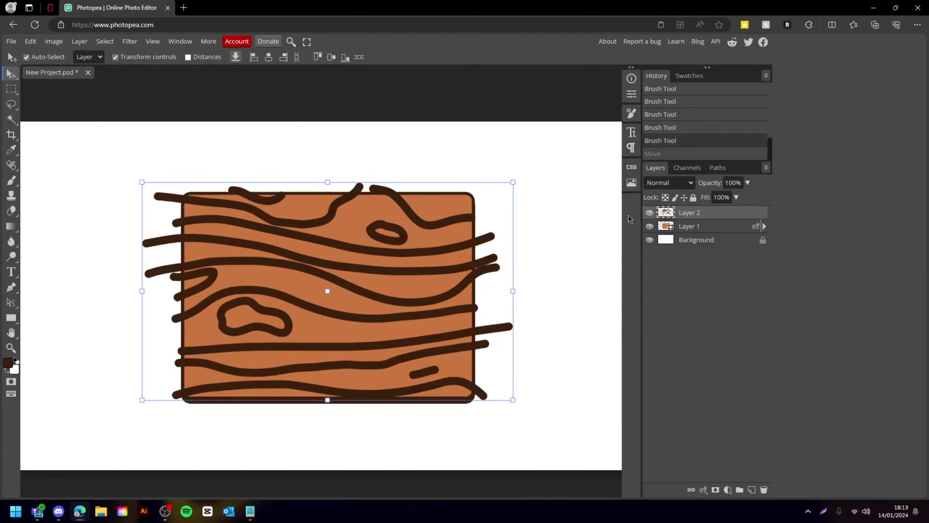
Clip the grain stroke layer to the panel layer with a clipping mask.
right_click(723, 216)
click(671, 404)
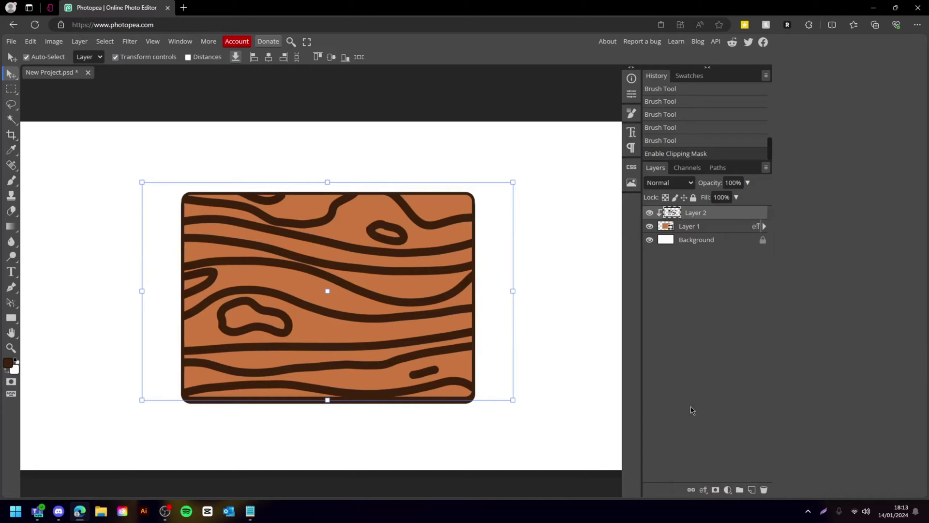
click(477, 493)
scroll(320, 362, down, 2)
scroll(322, 363, up, 3)
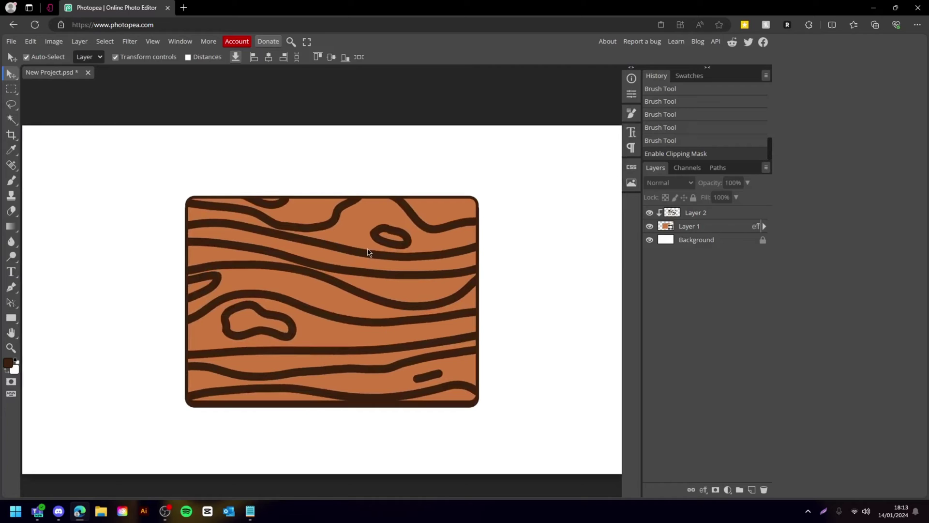
Set the grain stroke layer's blend mode to Overlay and its opacity to 5%.
click(368, 252)
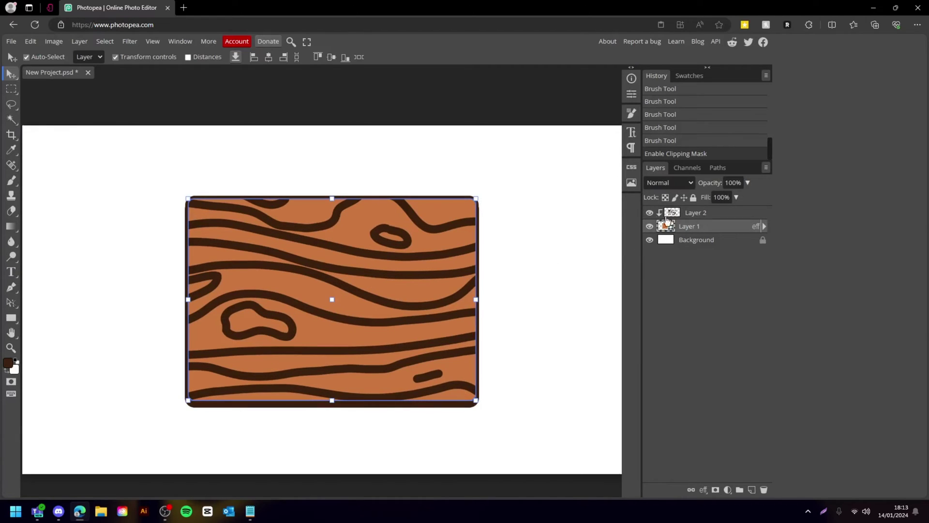
click(681, 215)
click(657, 184)
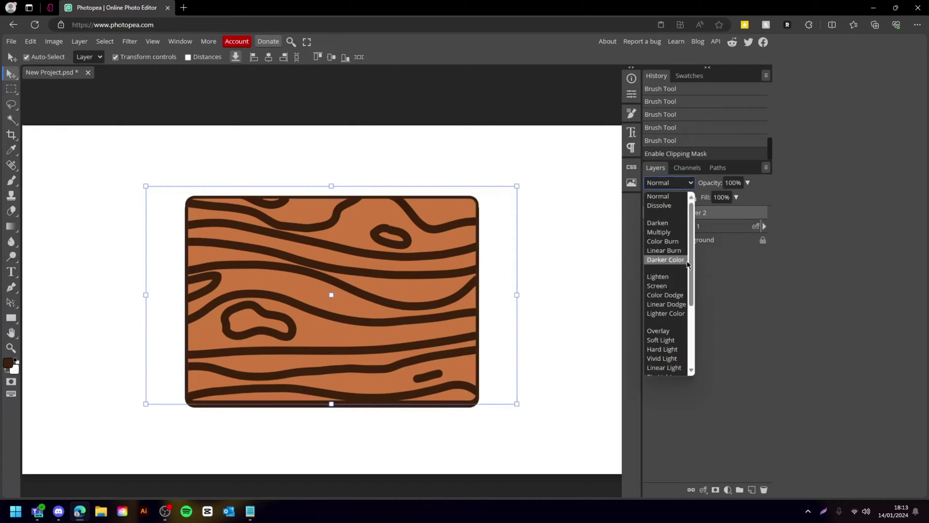
click(670, 328)
click(748, 183)
drag(714, 196, 704, 203)
click(556, 156)
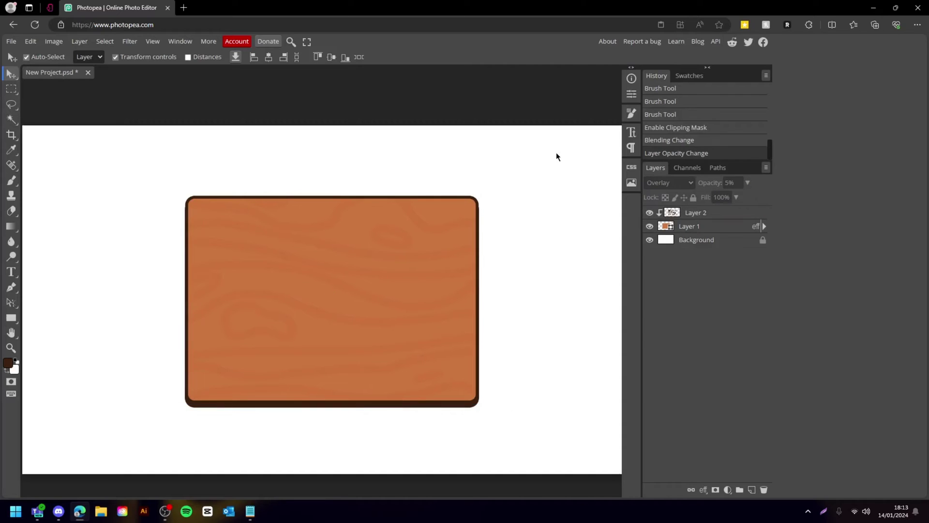
key(ctrl+minus)
key(ctrl+minus)
key(ctrl+minus)
key(ctrl+plus)
key(ctrl+plus)
key(ctrl+plus)
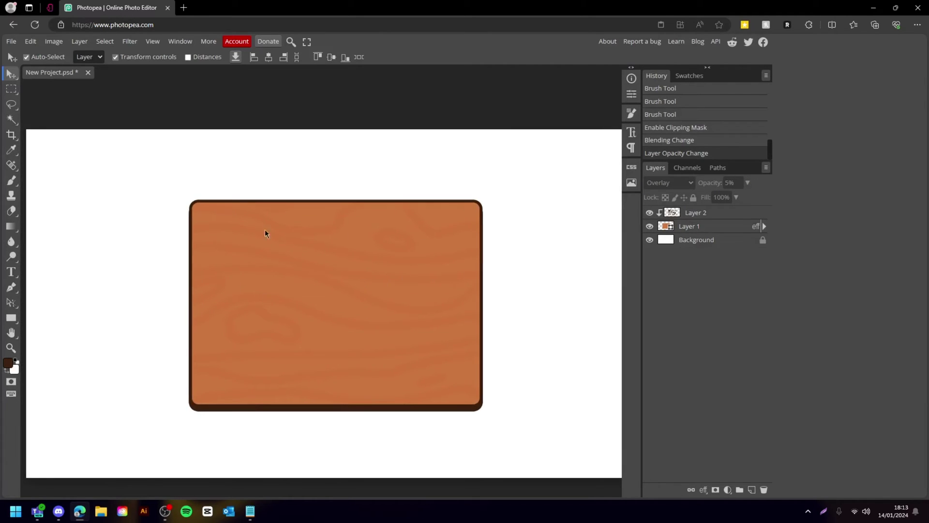
Add a new layer directly above the panel layer, clip it to the panel, and switch to the Brush tool.
click(727, 219)
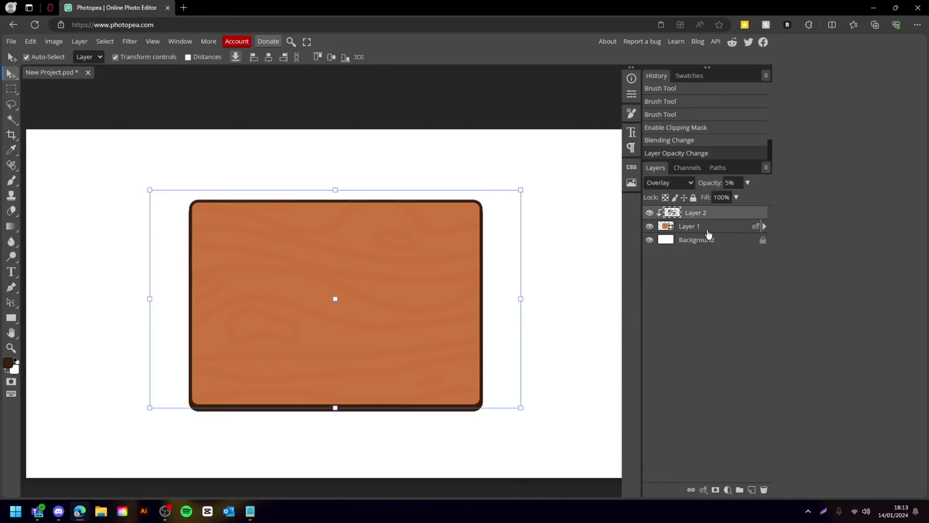
click(706, 232)
click(751, 489)
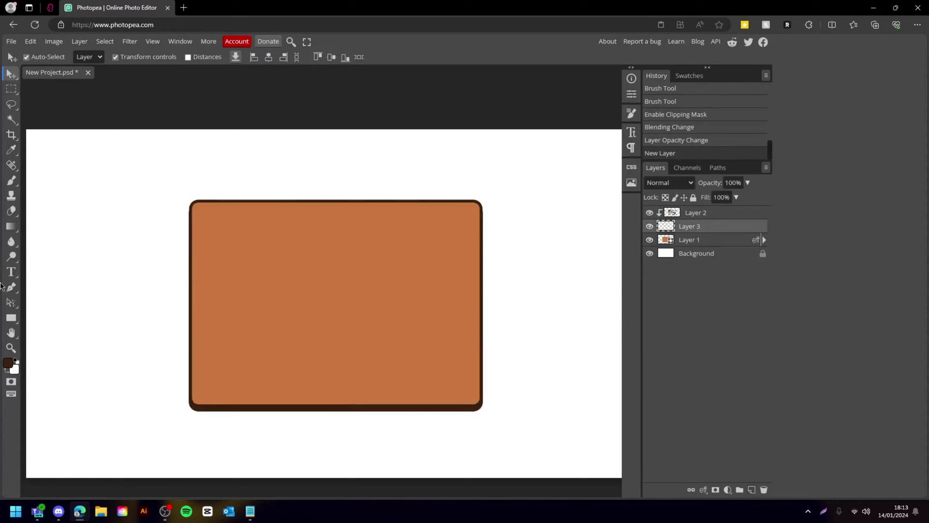
click(12, 180)
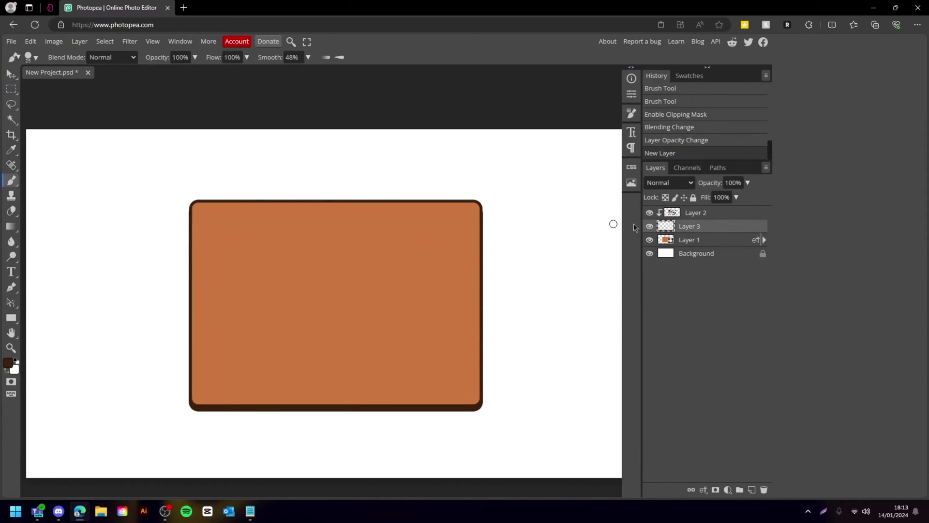
right_click(707, 222)
click(638, 417)
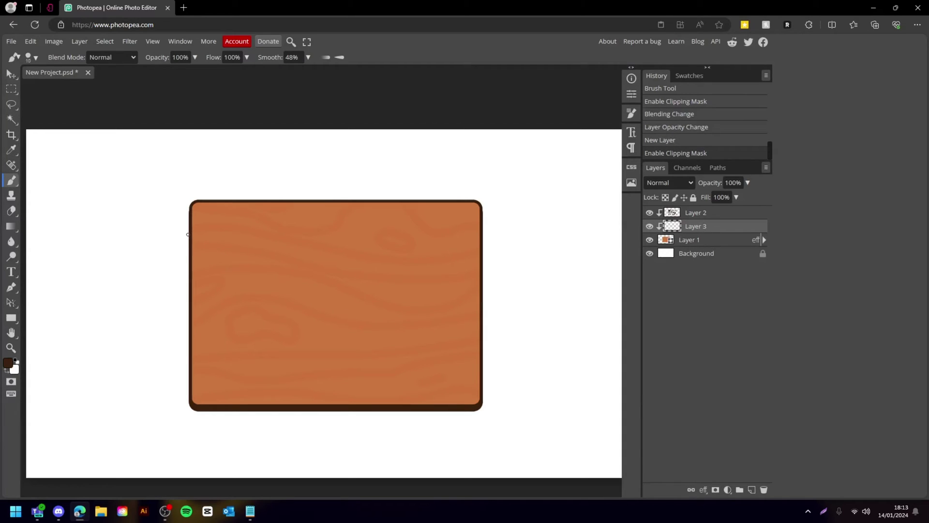
Paint thin wavy grain lines across the panel with a 10 px brush, including curved pockets along the left, right and upper edges.
drag(184, 228, 535, 226)
mouse_move(487, 269)
mouse_down()
mouse_move(150, 348)
mouse_move(438, 361)
mouse_move(590, 354)
mouse_up()
key(ctrl+z)
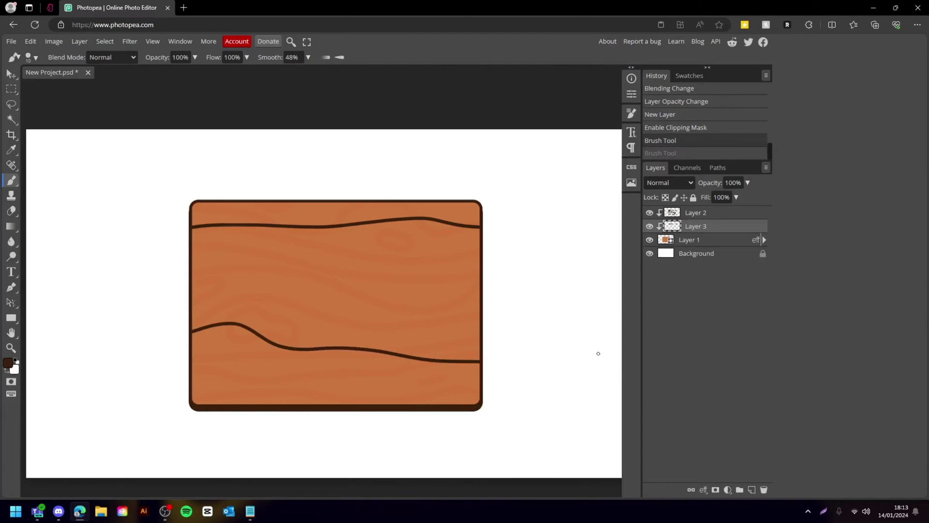
drag(507, 338, 184, 273)
mouse_move(359, 263)
mouse_down()
mouse_move(600, 251)
mouse_move(337, 274)
mouse_move(187, 264)
mouse_up()
key(ctrl+z)
drag(188, 378, 557, 411)
drag(471, 398, 266, 407)
key(ctrl+z)
drag(334, 411, 187, 390)
drag(196, 202, 484, 202)
drag(521, 296, 535, 249)
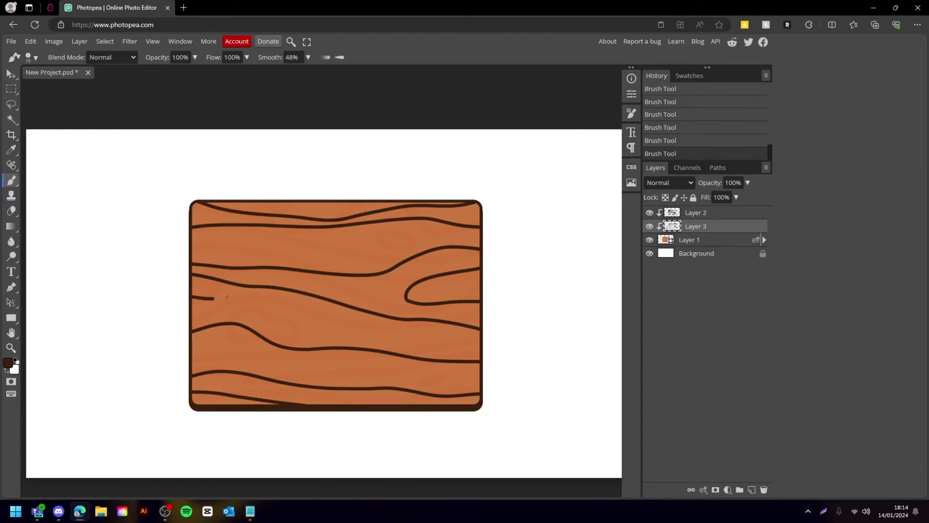
drag(208, 299, 155, 311)
mouse_move(482, 369)
mouse_down()
mouse_move(426, 372)
mouse_move(482, 384)
mouse_up()
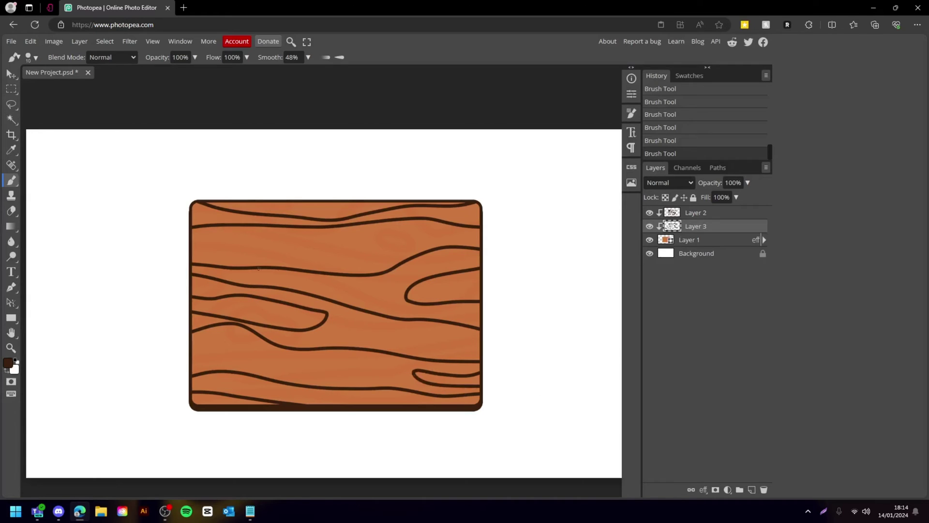
drag(321, 210, 391, 186)
Set the thin grain layer's blend mode to Overlay and strongly reduce its opacity.
click(664, 188)
click(663, 331)
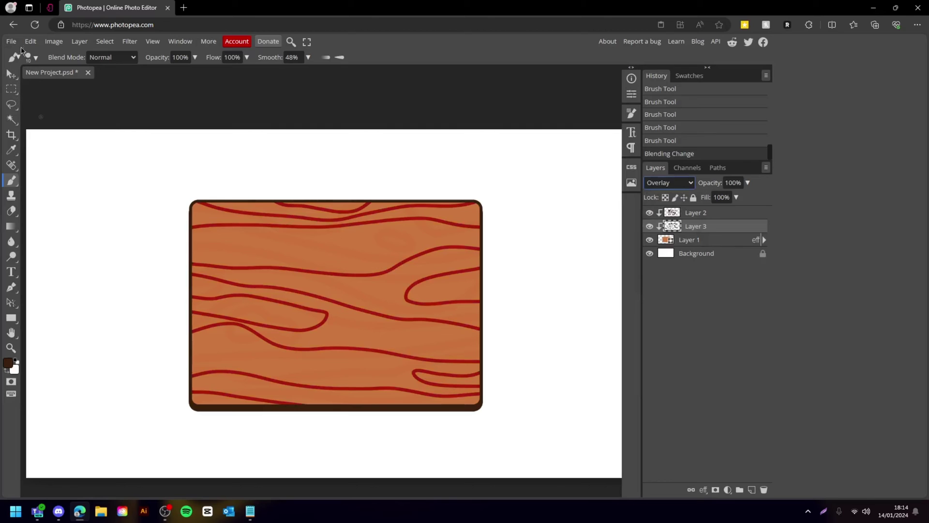
click(9, 75)
click(747, 182)
drag(749, 197, 704, 202)
Set the opacity of the thick grain layer to 4% and of the thin grain layer to 6%.
click(704, 213)
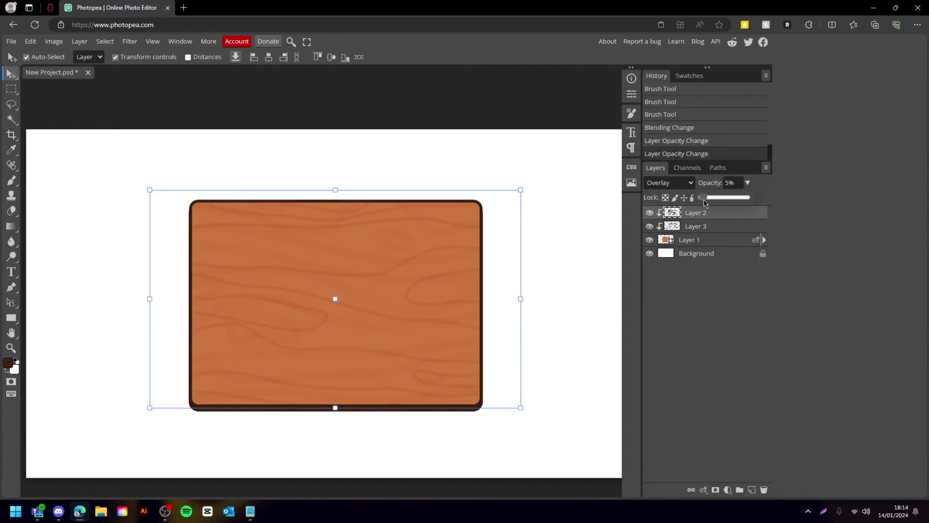
click(489, 111)
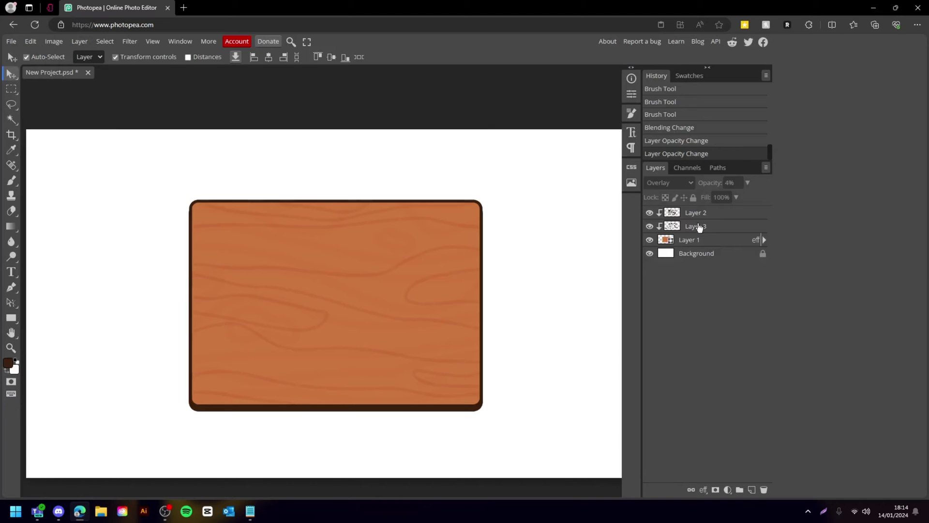
click(726, 213)
click(737, 225)
click(747, 182)
drag(707, 200, 705, 201)
click(477, 123)
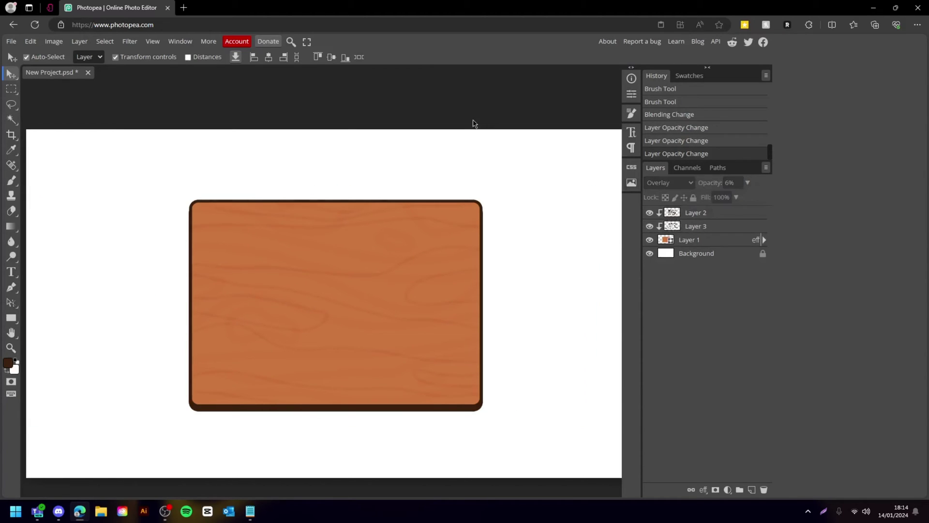
key(ctrl+minus)
key(ctrl+minus)
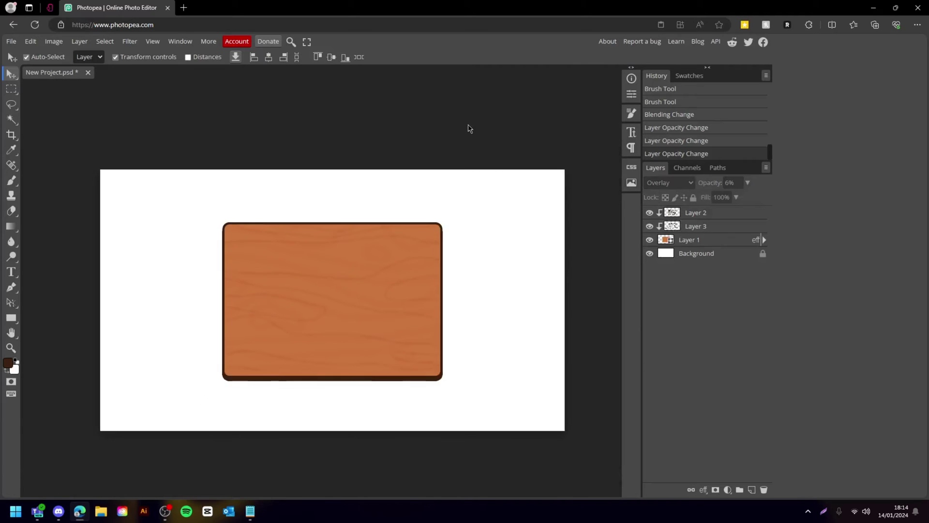
key(ctrl+plus)
key(ctrl+plus)
key(ctrl+plus)
key(ctrl+plus)
key(ctrl+0)
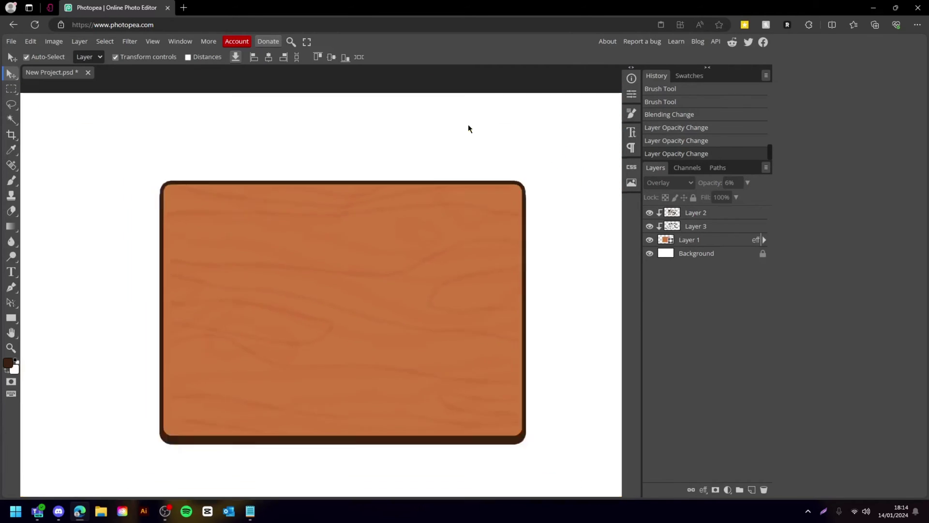
Add a new layer above both grain layers and sample the dark brown of the panel's bottom shadow with the Eyedropper.
click(713, 218)
click(752, 490)
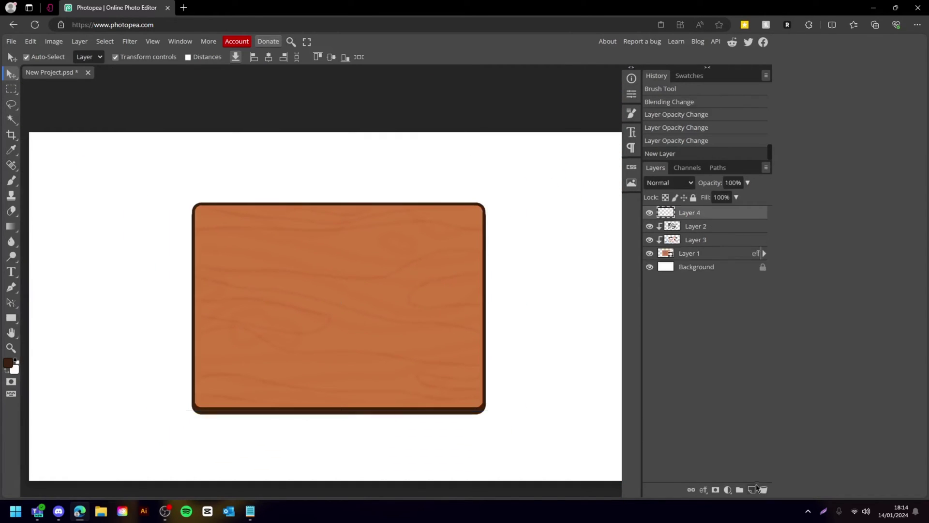
scroll(206, 296, down, 3)
key(ctrl+plus)
scroll(207, 291, up, 4)
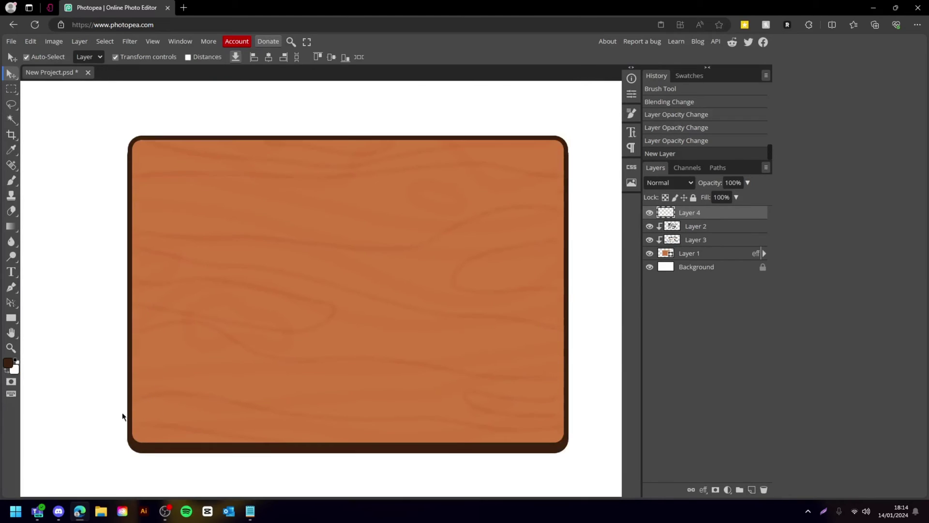
key(i)
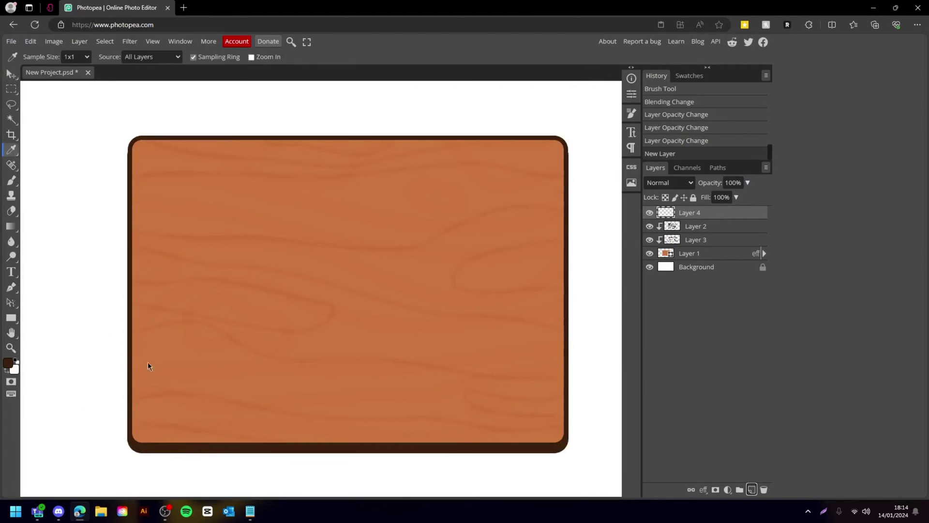
click(149, 446)
Switch to the Pen tool and set it to Shape mode.
click(12, 287)
right_click(11, 287)
click(72, 287)
click(30, 58)
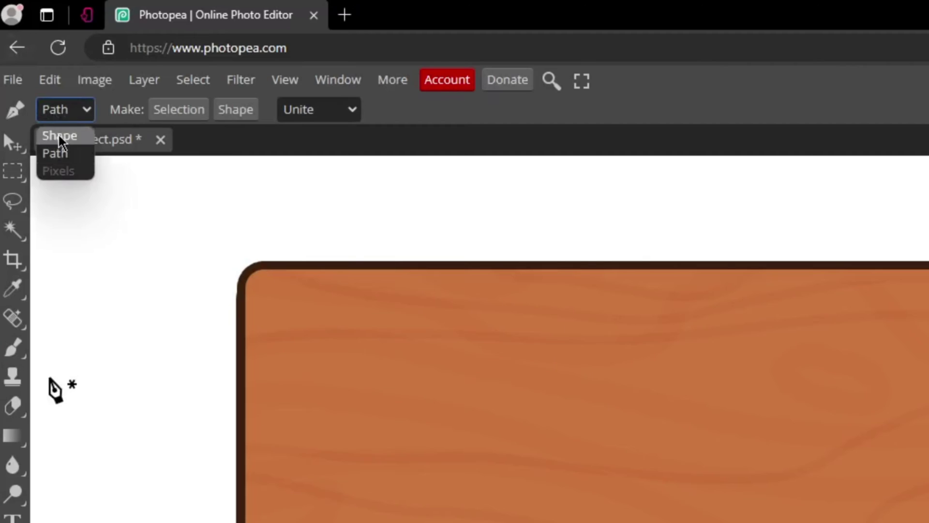
click(32, 69)
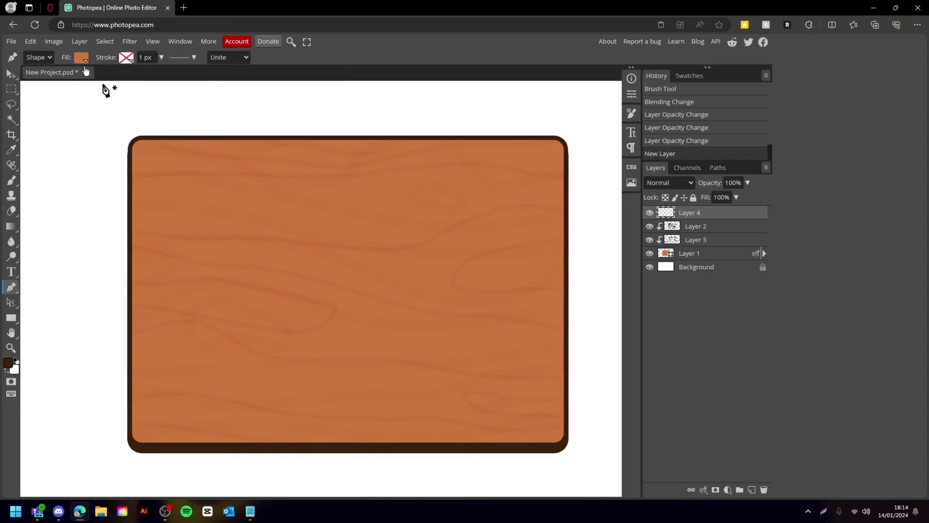
Set the shape fill to the sampled dark brown and draw a small triangular notch on the panel's left edge near the top.
click(83, 59)
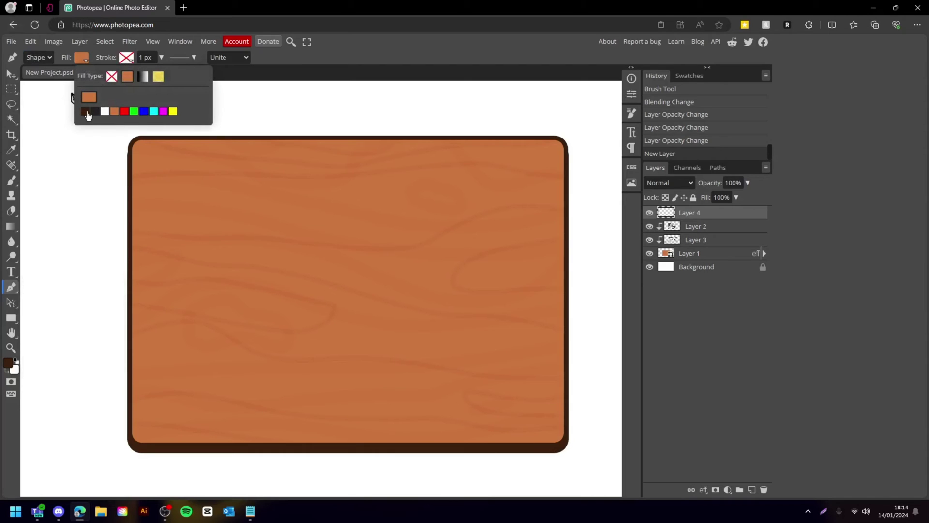
click(86, 111)
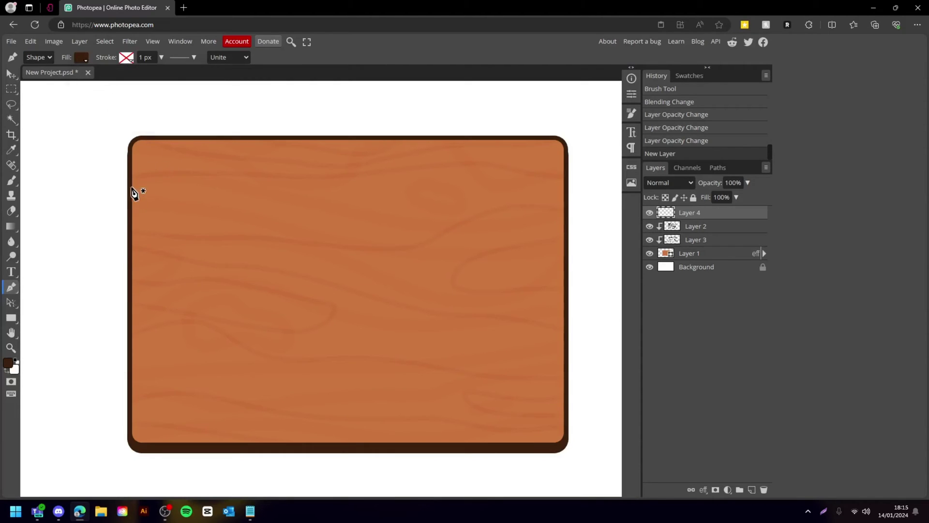
drag(126, 178, 160, 187)
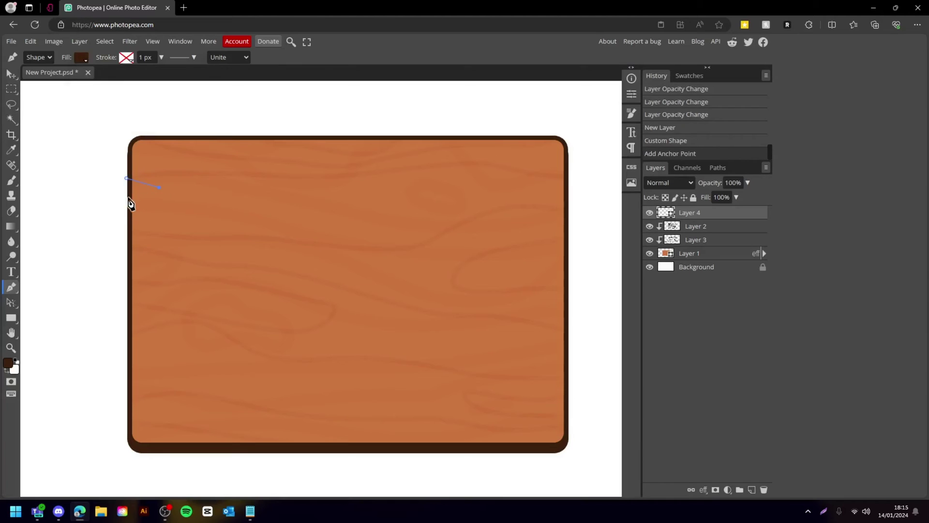
click(128, 198)
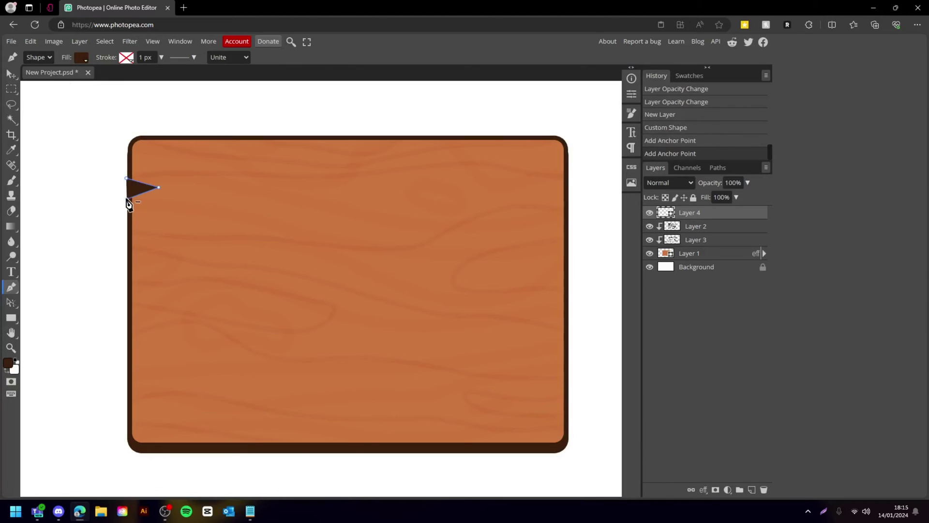
Draw a larger triangular notch on the lower part of the panel's right edge and another at its bottom-left corner.
click(568, 349)
click(522, 356)
click(572, 371)
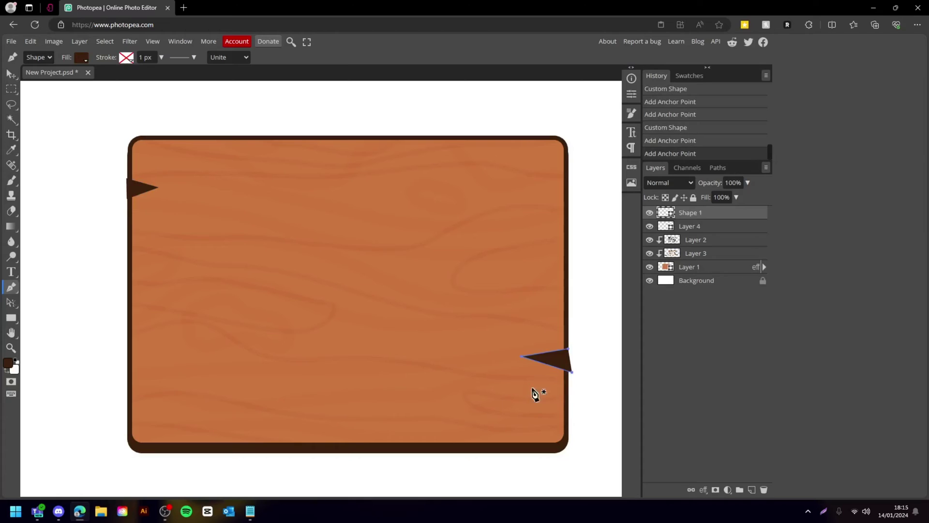
click(130, 424)
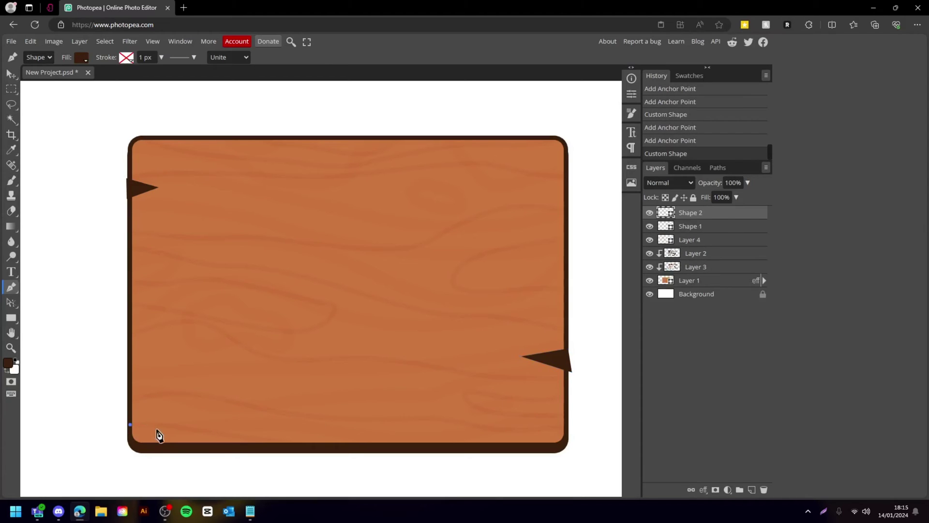
click(171, 430)
click(129, 441)
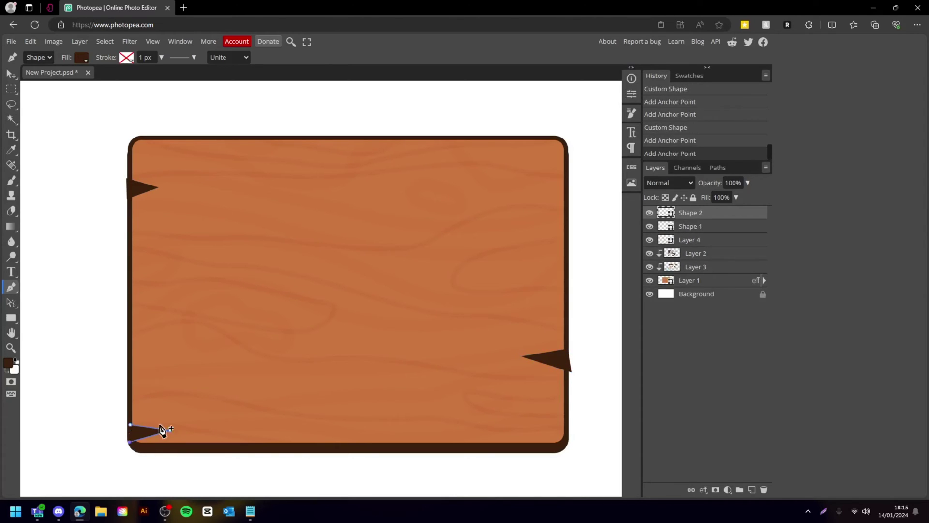
Draw a long triangular notch at the panel's top-right corner and a tiny one just above the lower right-edge notch.
click(571, 146)
click(518, 154)
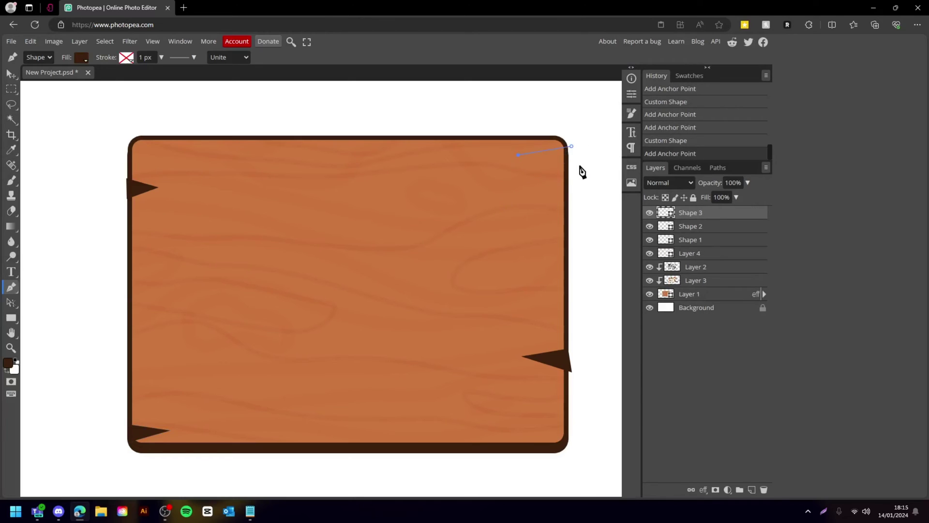
click(580, 165)
click(569, 321)
click(555, 329)
click(572, 339)
Apply a clipping mask to the selected notch layers, from Layer 4 up to Shape 4.
key(v)
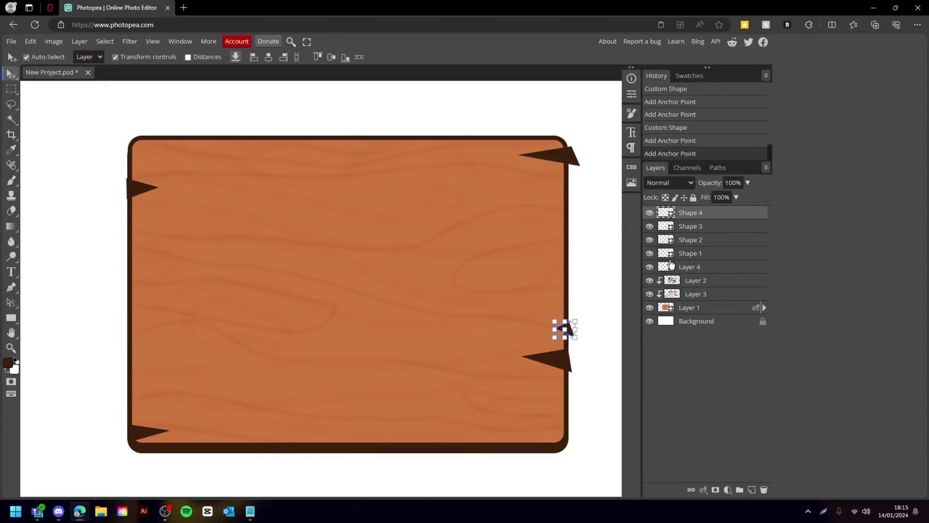
shift+click(714, 271)
click(707, 274)
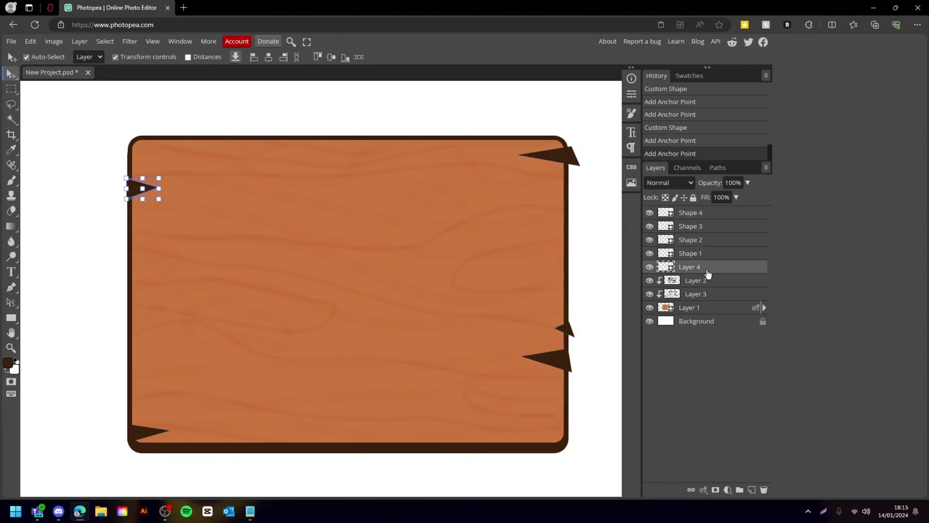
shift+click(714, 213)
right_click(726, 238)
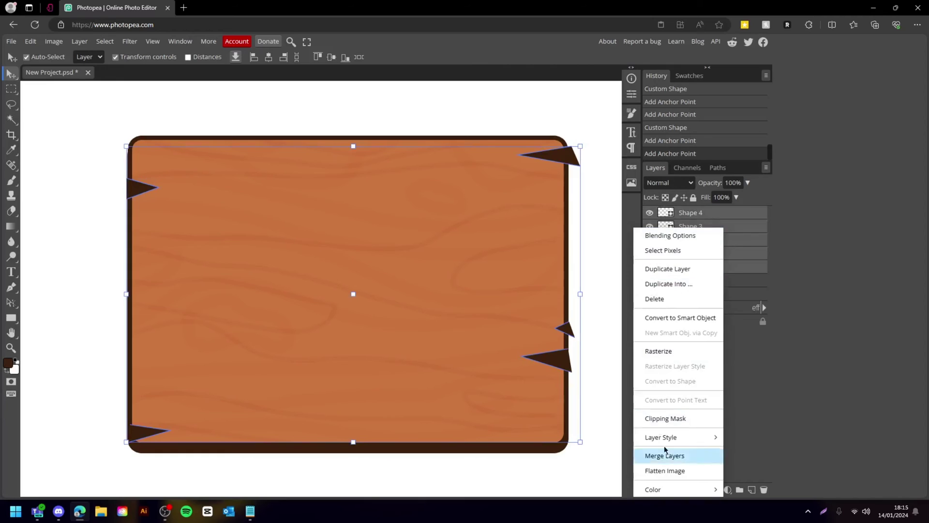
click(684, 417)
Clip the layers Shape 1, Shape 2, Shape 3 and Shape 4 one by one to the panel.
click(706, 257)
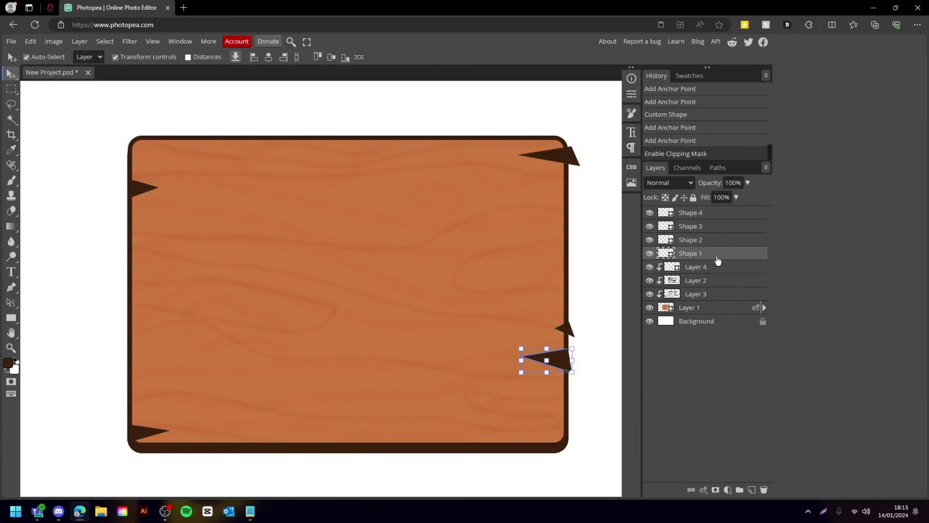
key(ctrl+alt+g)
click(709, 240)
key(ctrl+alt+g)
click(708, 226)
key(ctrl+alt+g)
click(706, 214)
key(ctrl+alt+g)
Move the bottom-left notch up and shift the upper-left and top-right notches outward so that less of each shows.
click(600, 230)
key(ctrl+minus)
key(ctrl+minus)
key(ctrl+minus)
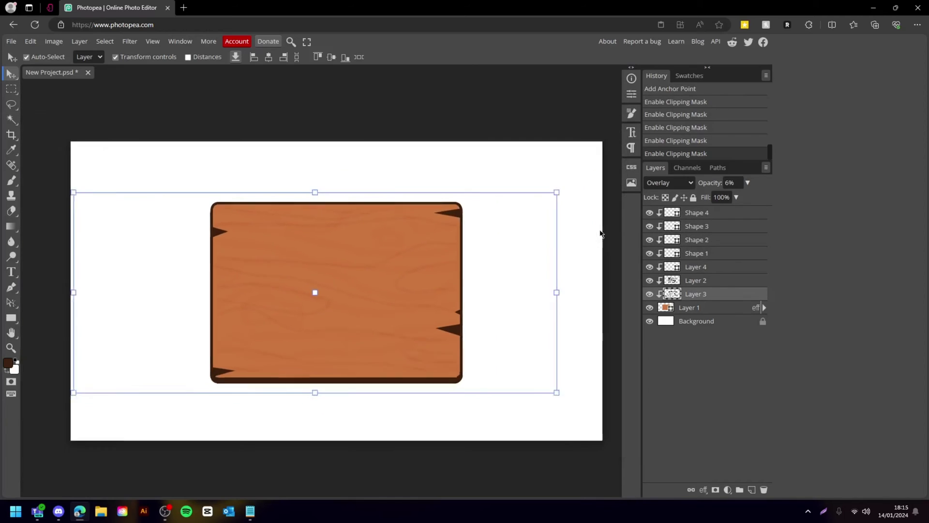
key(ctrl+plus)
key(ctrl+plus)
key(ctrl+plus)
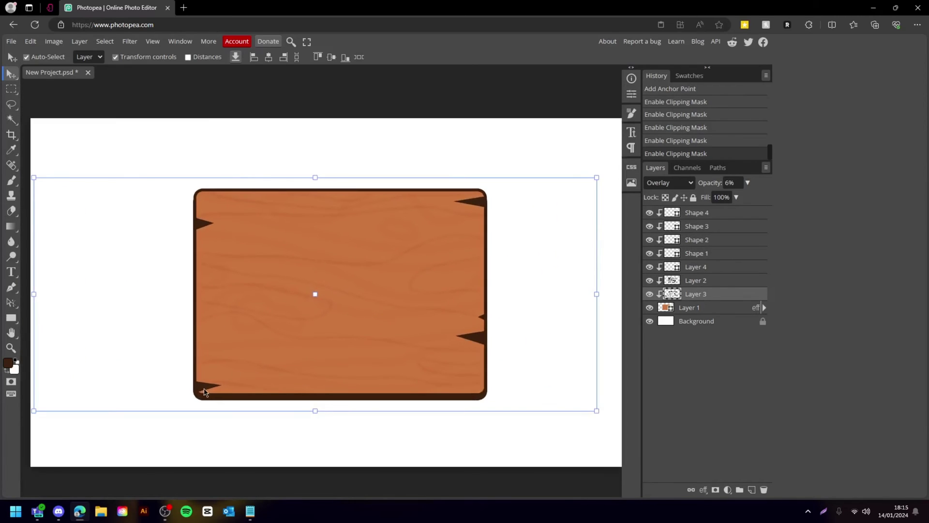
drag(204, 392, 203, 375)
click(200, 217)
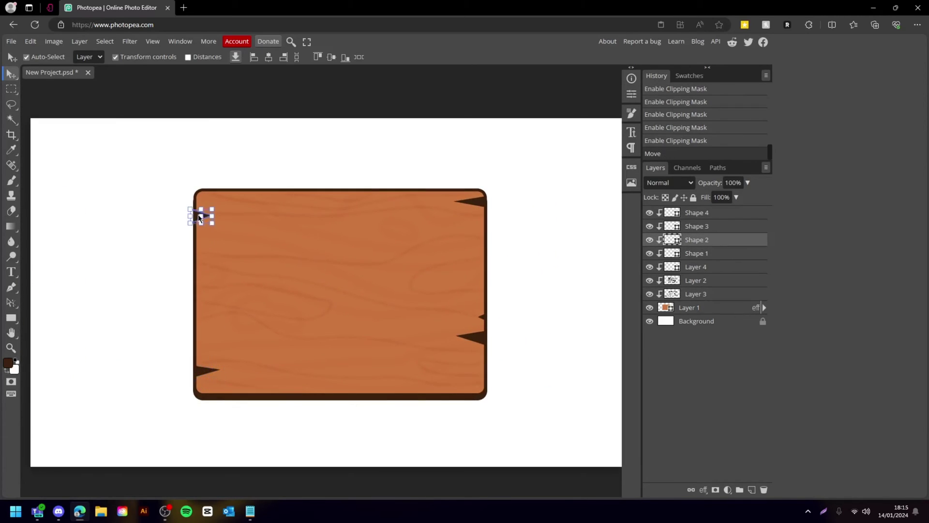
drag(200, 218, 193, 214)
drag(479, 205, 501, 205)
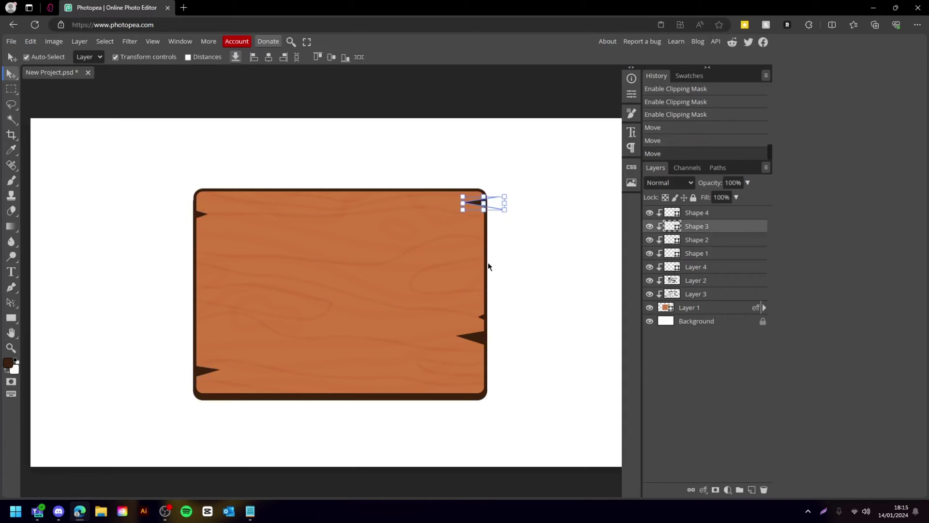
Enlarge and lower the big notch on the panel's right edge, and place the tiny notch well above it.
mouse_move(482, 340)
mouse_down()
mouse_move(475, 361)
mouse_move(478, 337)
mouse_up()
key(Return)
click(563, 347)
click(522, 480)
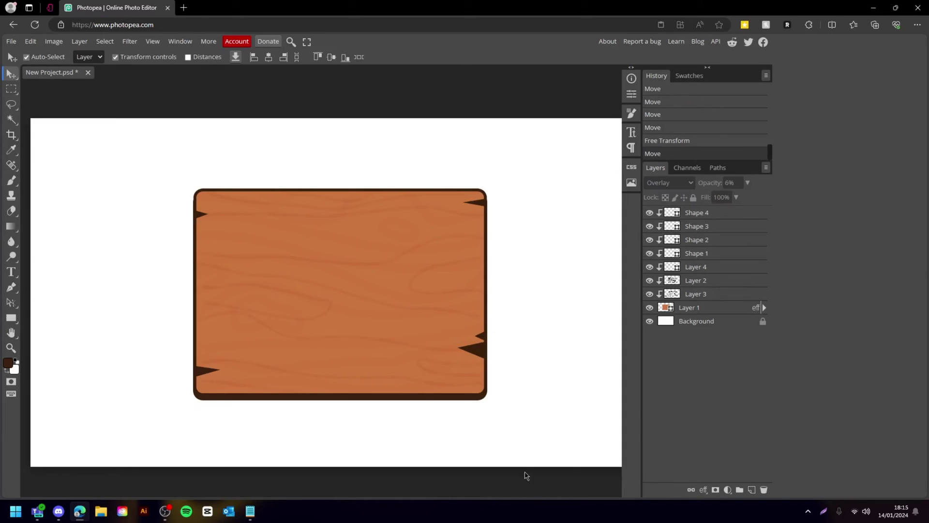
drag(483, 342, 479, 313)
click(514, 469)
scroll(524, 470, down, 5)
scroll(524, 469, up, 7)
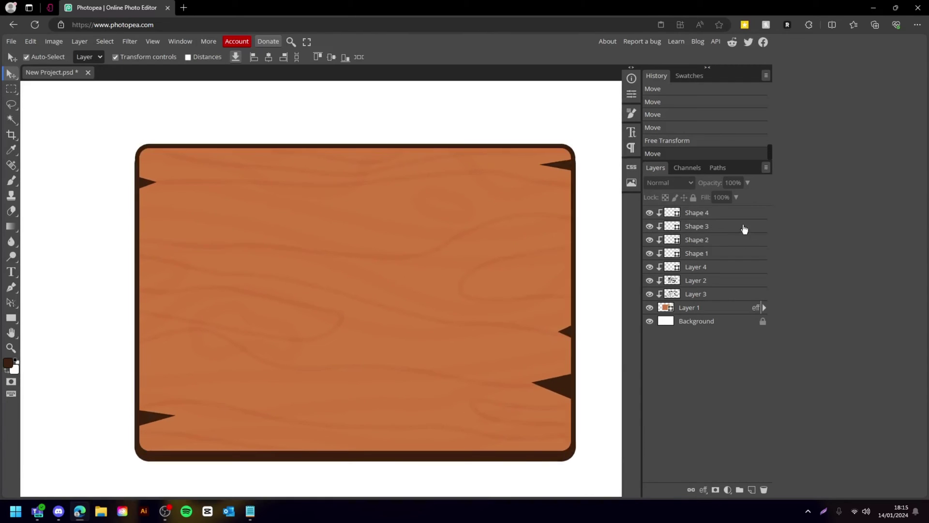
click(721, 215)
drag(573, 382, 575, 389)
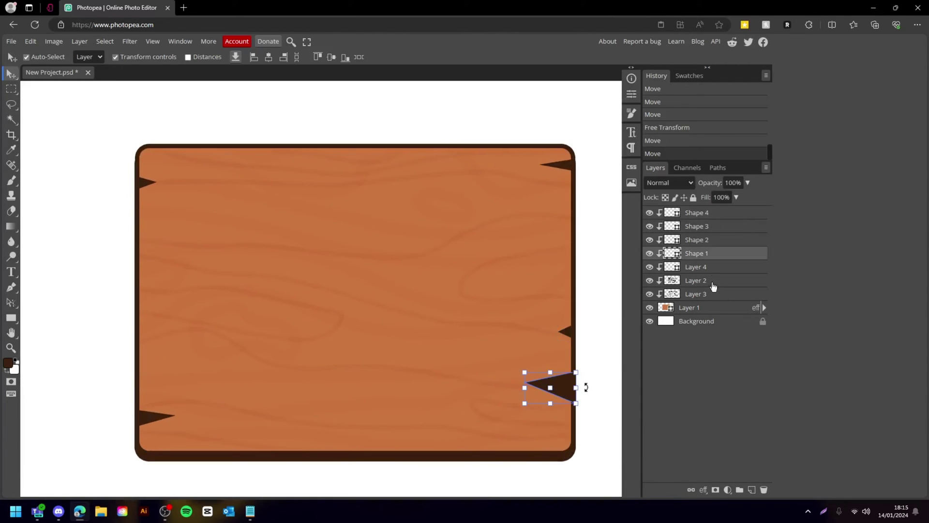
Enable a Drop Shadow on the Shape 1 notch layer and set the shadow's blend mode to Overlay.
double_click(721, 253)
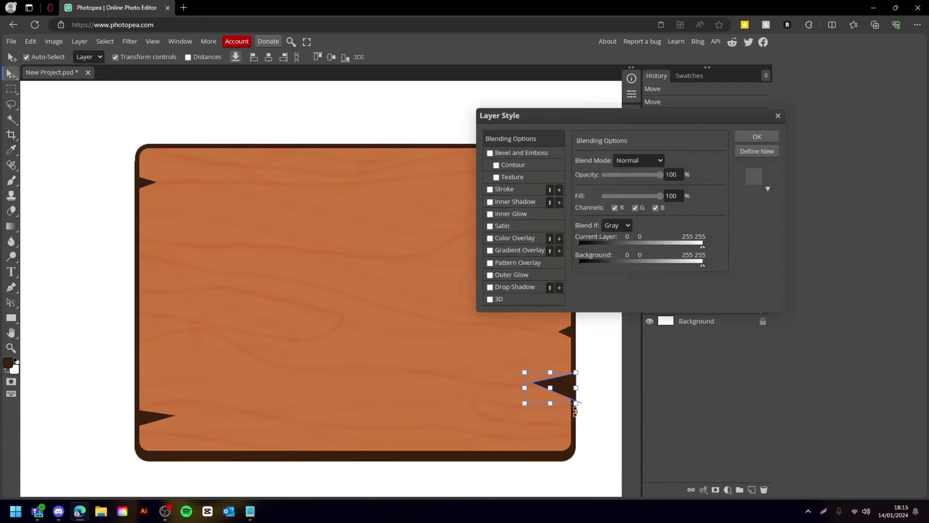
drag(606, 115, 357, 132)
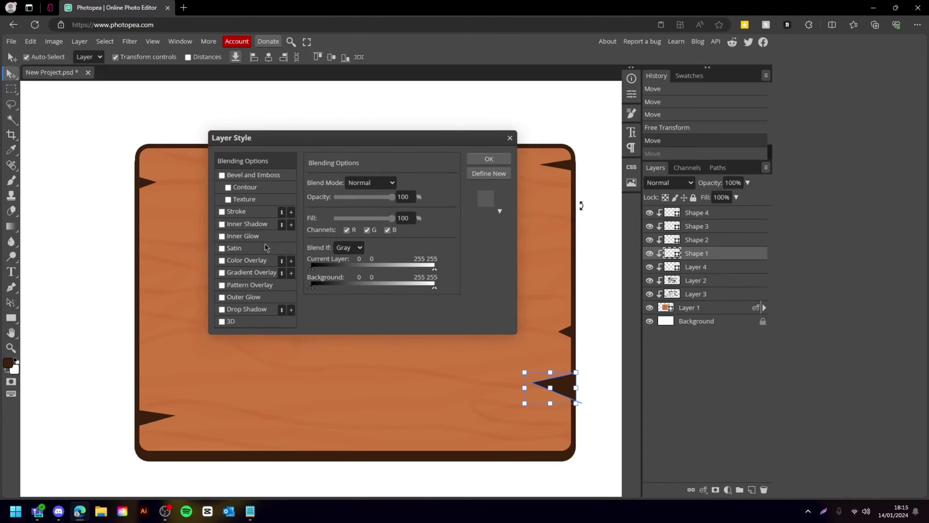
click(226, 309)
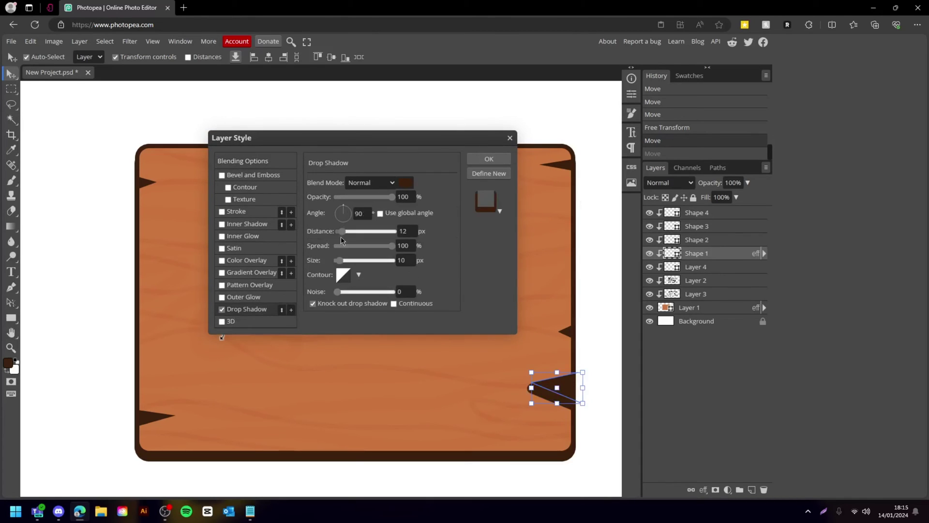
click(389, 184)
click(368, 332)
key(o)
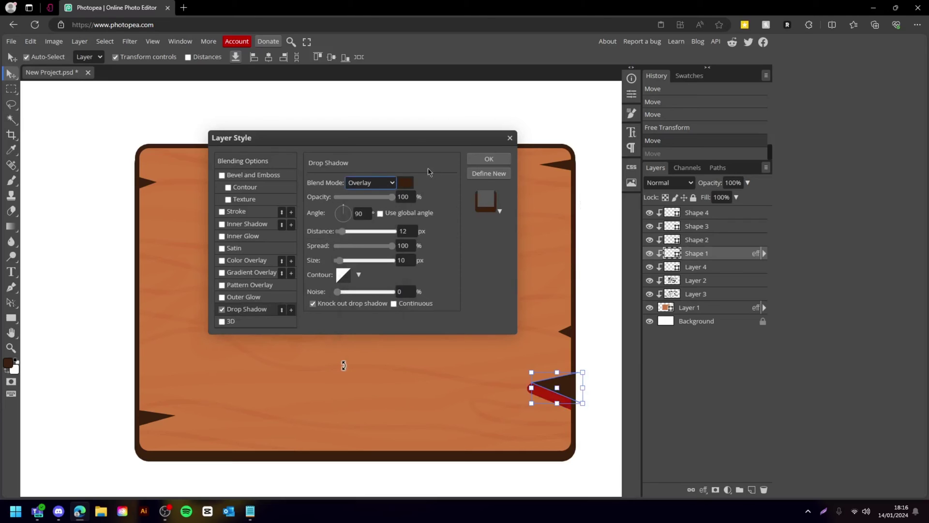
Give the notch's drop shadow an orange-brown colour, Normal blend mode, 12 px distance and 0 px size, and apply the style.
click(406, 182)
click(595, 272)
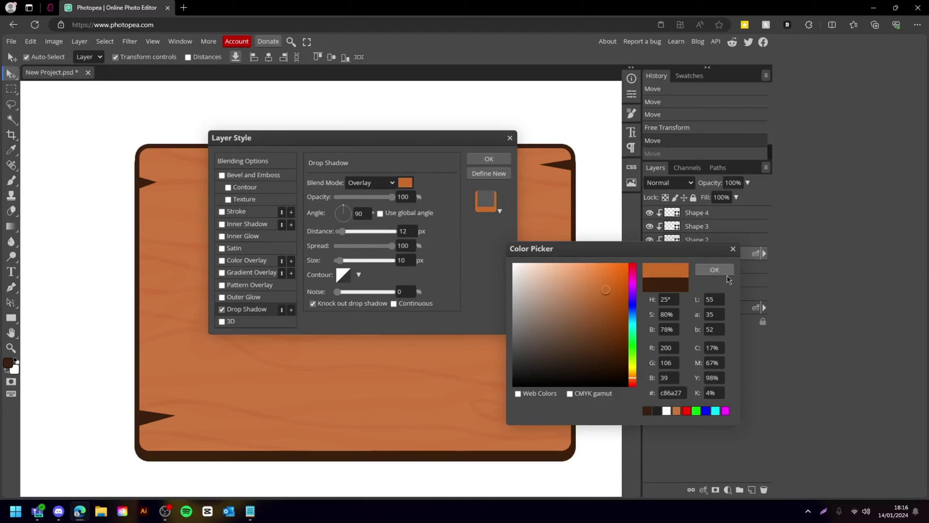
click(712, 268)
click(405, 183)
click(607, 313)
drag(615, 248, 278, 273)
click(240, 347)
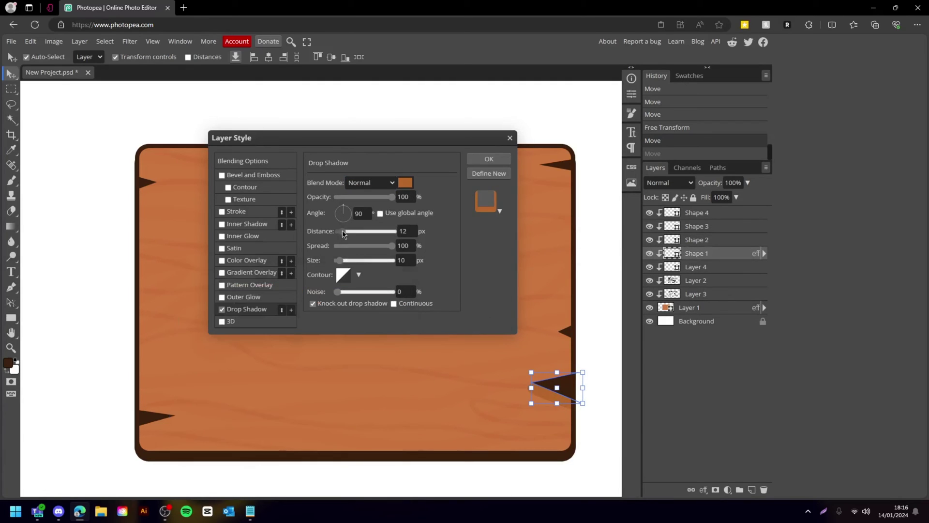
drag(344, 231, 344, 231)
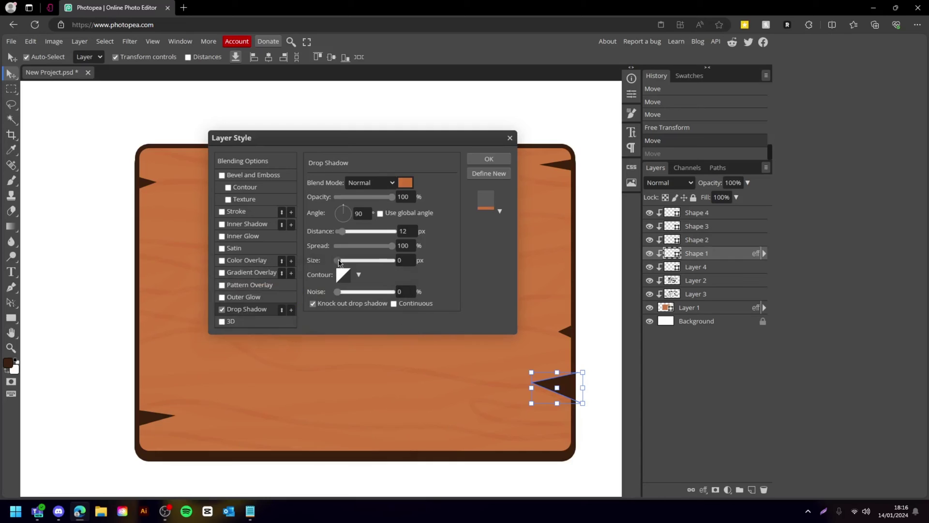
click(488, 159)
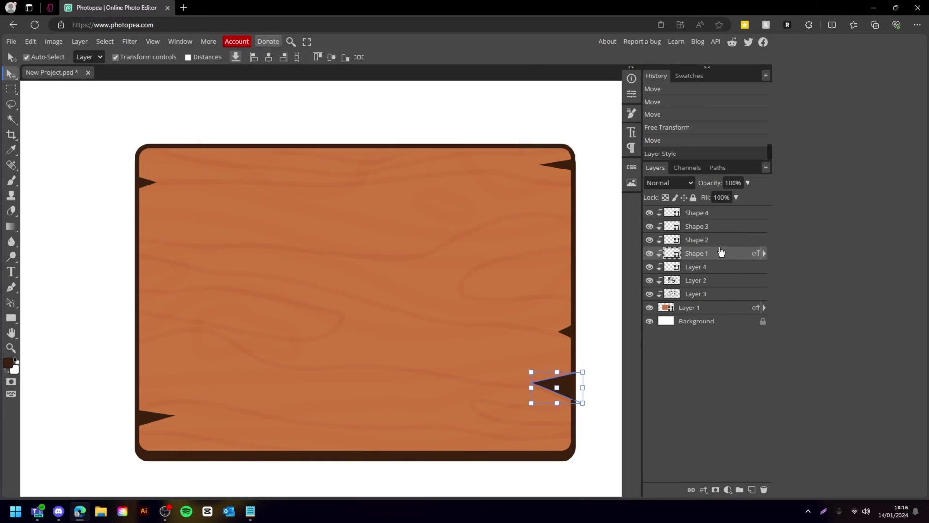
right_click(721, 253)
click(760, 364)
key(ctrl+j)
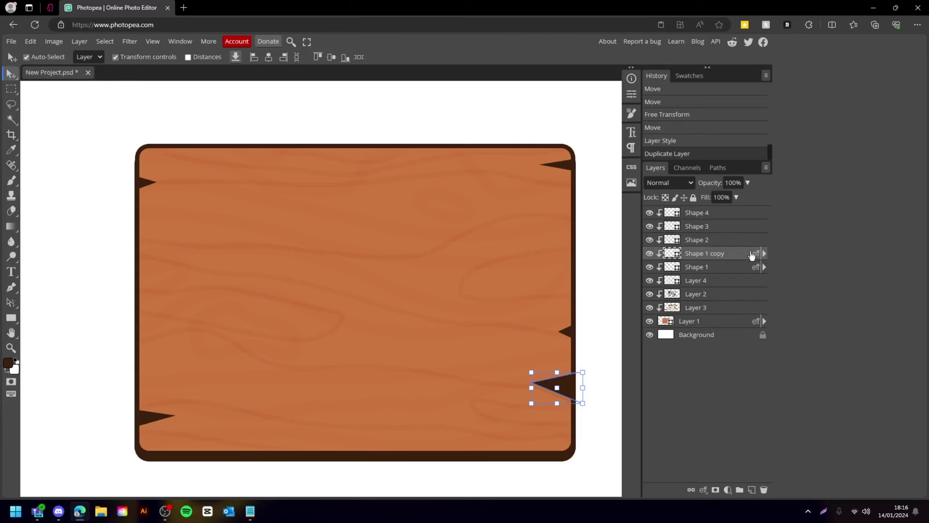
key(ctrl+z)
Copy the Drop Shadow effect from Shape 1 to the notch layers Shape 2, Shape 3 and Layer 4.
click(764, 253)
drag(704, 280, 712, 241)
drag(707, 296, 718, 236)
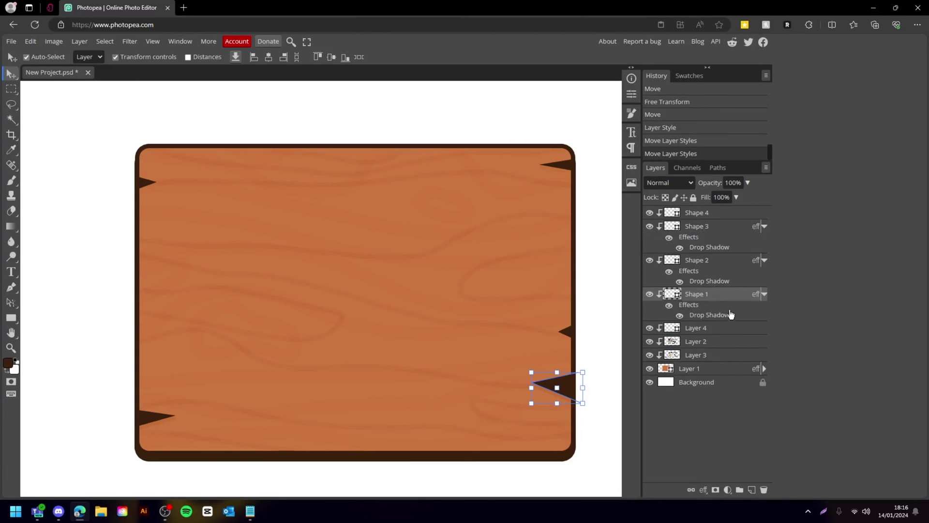
drag(723, 317, 715, 229)
drag(706, 329, 718, 340)
Examine how the notches and their shadows look on the panel as a whole.
click(619, 449)
key(ctrl+minus)
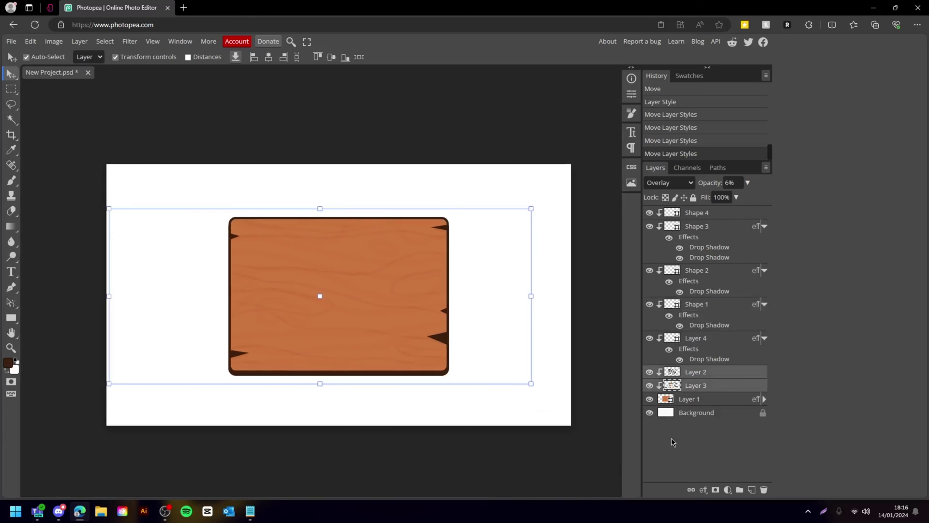
click(480, 456)
key(ctrl+minus)
key(ctrl+minus)
key(ctrl+minus)
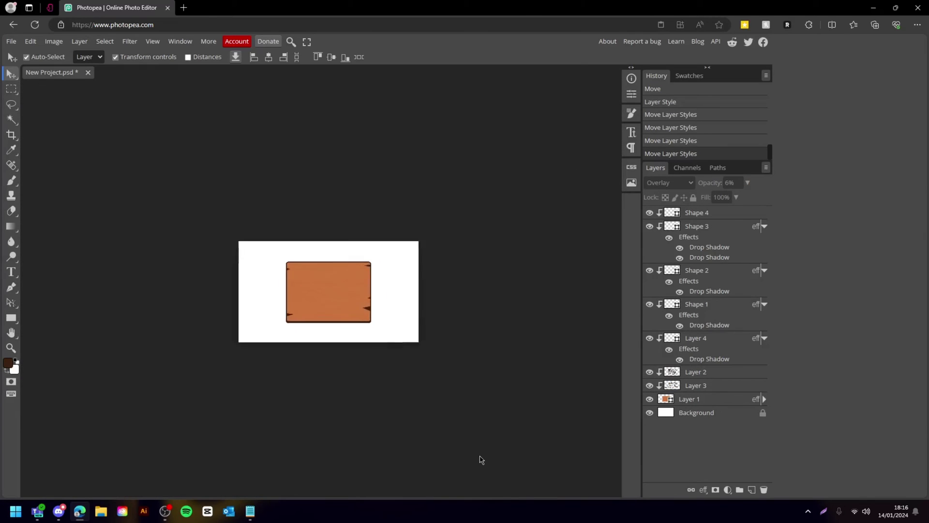
key(ctrl+plus)
key(ctrl+plus)
key(ctrl+plus)
Try a lighter, softer orange as the panel's fill colour, and undo the change.
click(381, 255)
right_click(631, 214)
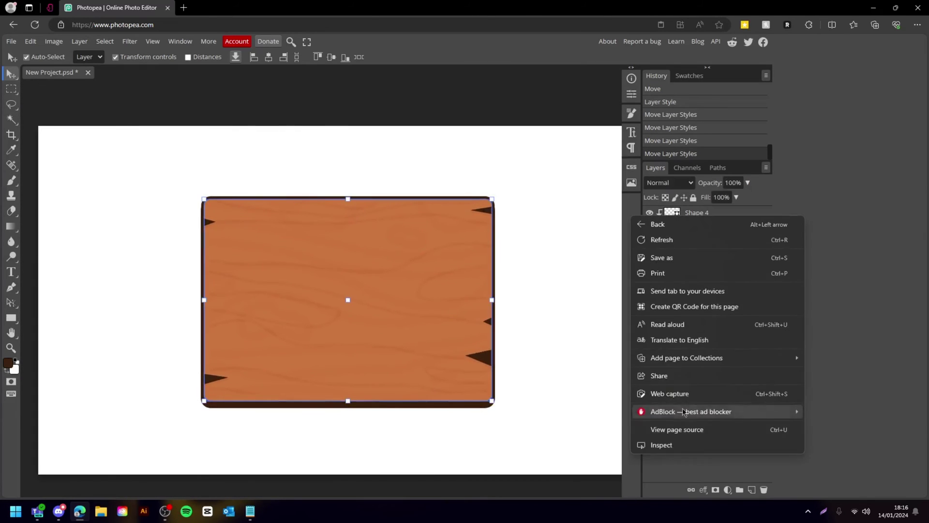
click(684, 481)
double_click(671, 400)
drag(218, 270, 508, 298)
click(541, 322)
drag(542, 322, 541, 324)
click(666, 319)
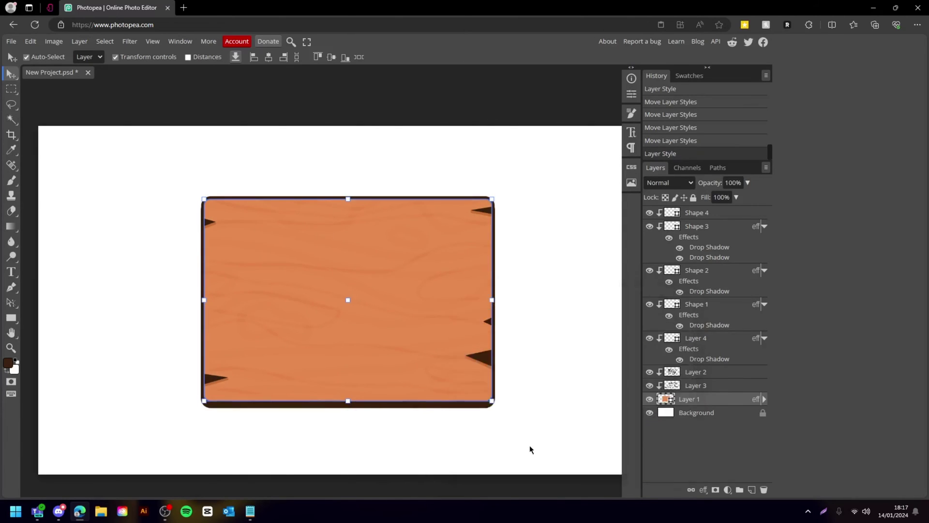
click(525, 457)
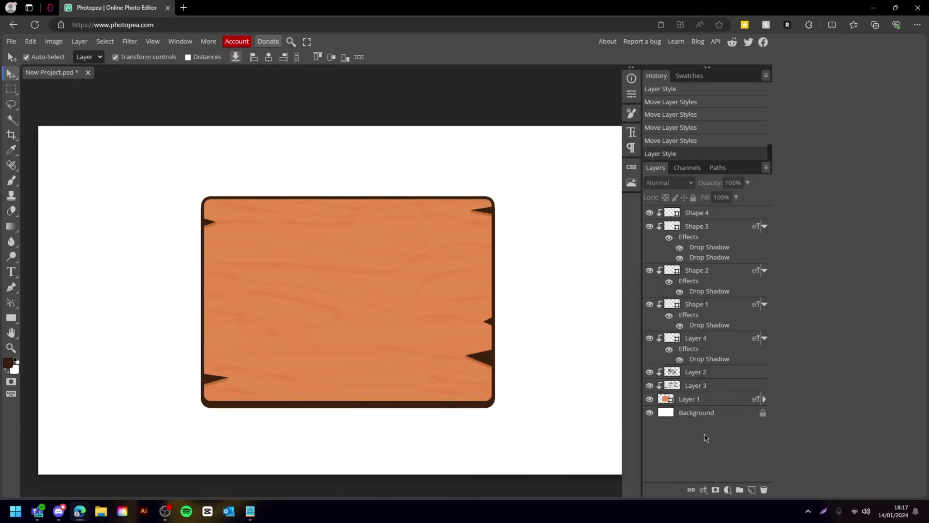
key(ctrl+z)
Set the wooden panel's fill colour to the orange e18446.
double_click(668, 399)
drag(557, 330, 546, 328)
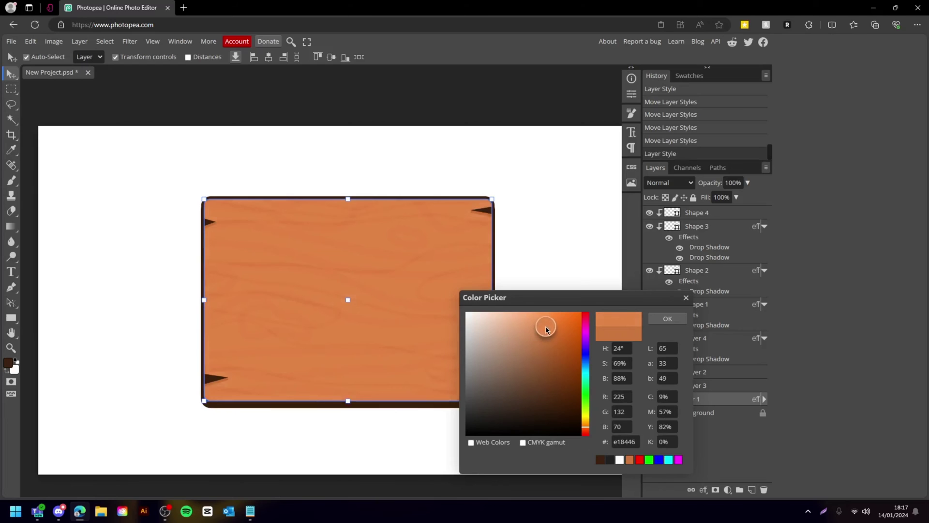
key(Return)
Change the colour of the Drop Shadow on the upper-right notch, Shape 3, to a slightly brighter orange.
click(481, 210)
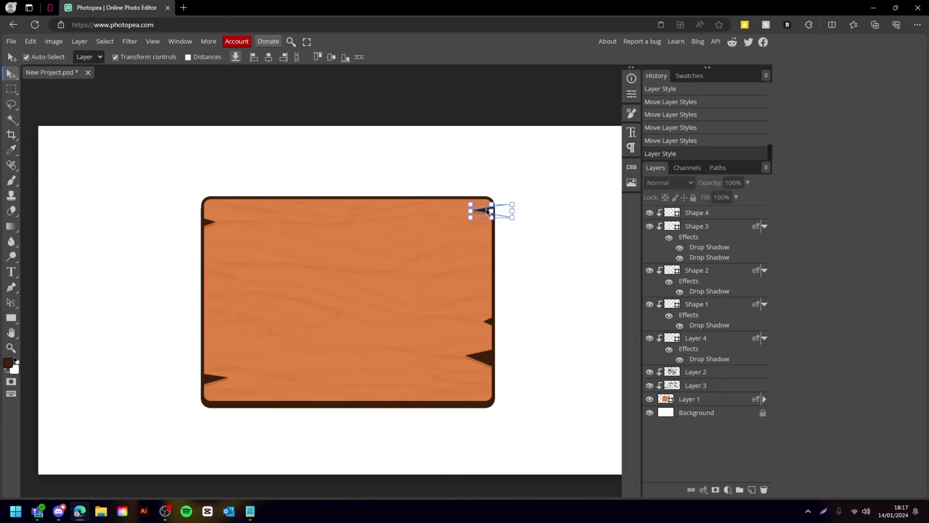
double_click(707, 256)
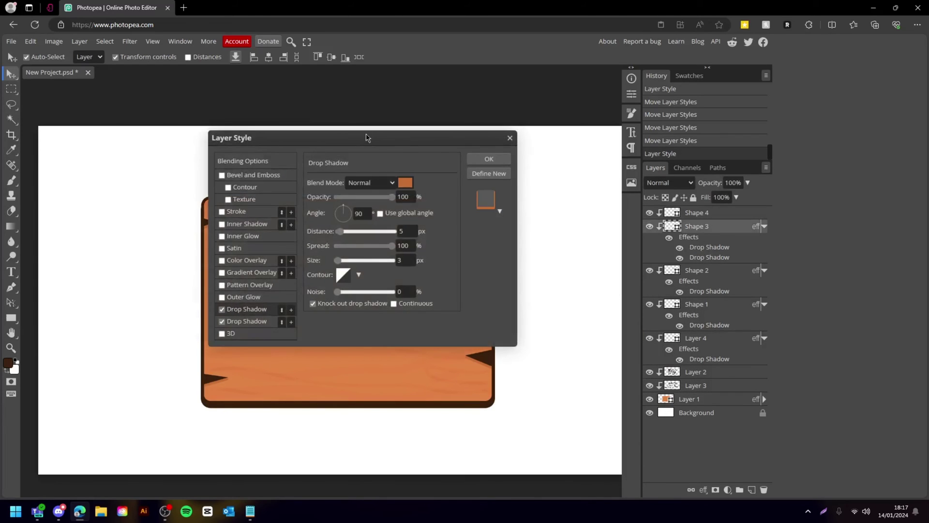
drag(364, 135, 656, 236)
click(688, 274)
mouse_move(555, 323)
mouse_down()
mouse_move(545, 327)
mouse_move(552, 333)
mouse_up()
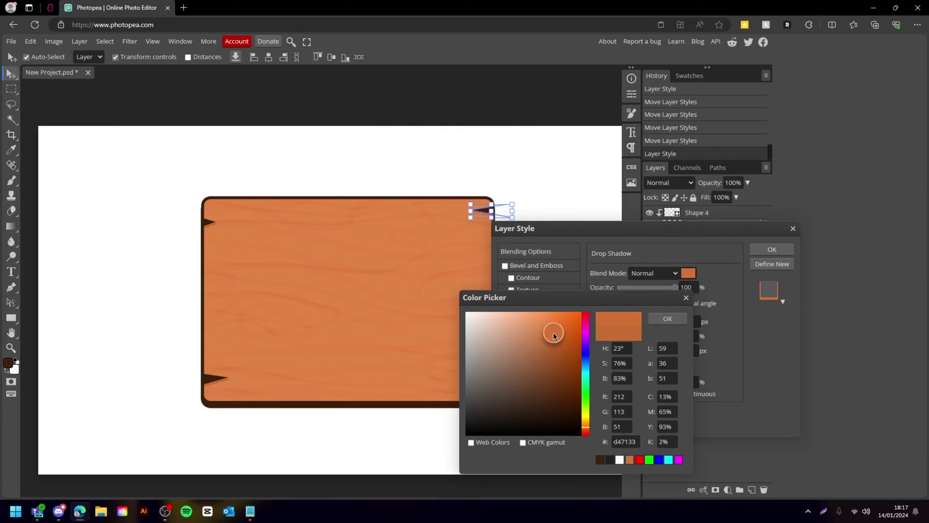
click(667, 319)
click(772, 249)
Remove the old drop shadows from the notches and copy Shape 3's recoloured shadow to Shape 4, Shape 2, Shape 1 and Layer 4.
drag(708, 261, 764, 490)
drag(697, 280, 764, 489)
drag(703, 296, 764, 488)
alt+drag(710, 248, 711, 213)
alt+drag(709, 267, 709, 314)
alt+drag(713, 335, 764, 489)
click(205, 226)
alt+drag(710, 335, 709, 350)
Examine the whole panel with its recoloured notch shadows.
click(572, 479)
key(ctrl+minus)
key(ctrl+minus)
key(ctrl+plus)
key(ctrl+plus)
scroll(570, 456, down, 3)
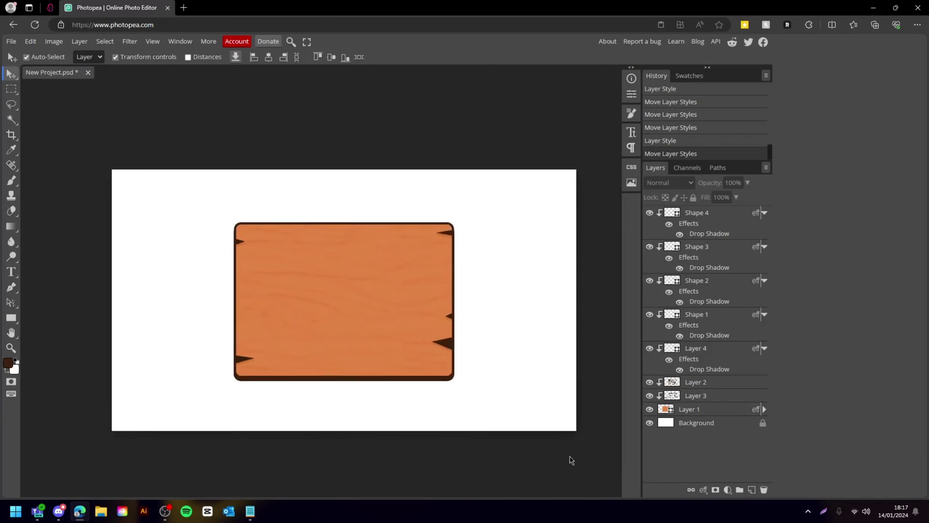
scroll(570, 457, up, 3)
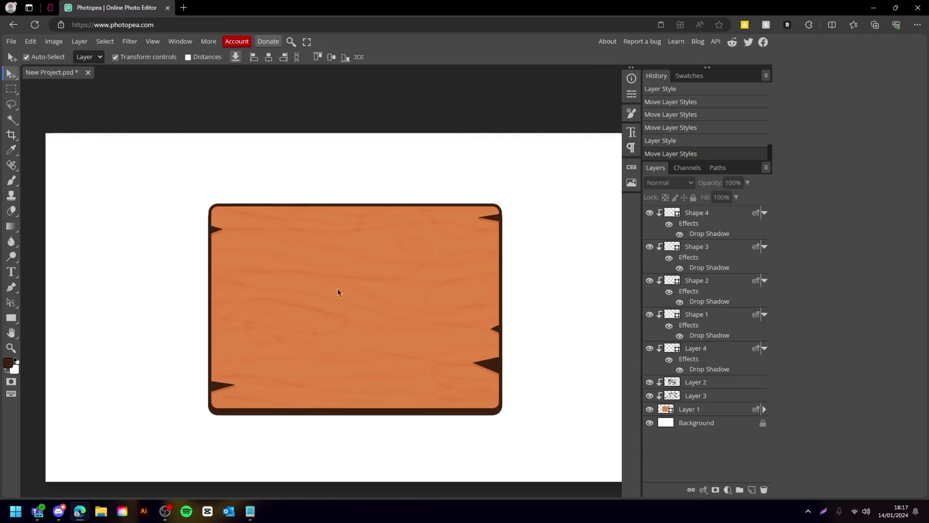
Duplicate the panel and its two grain layers, Layer 1, Layer 2 and Layer 3, above all the notch layers.
click(476, 395)
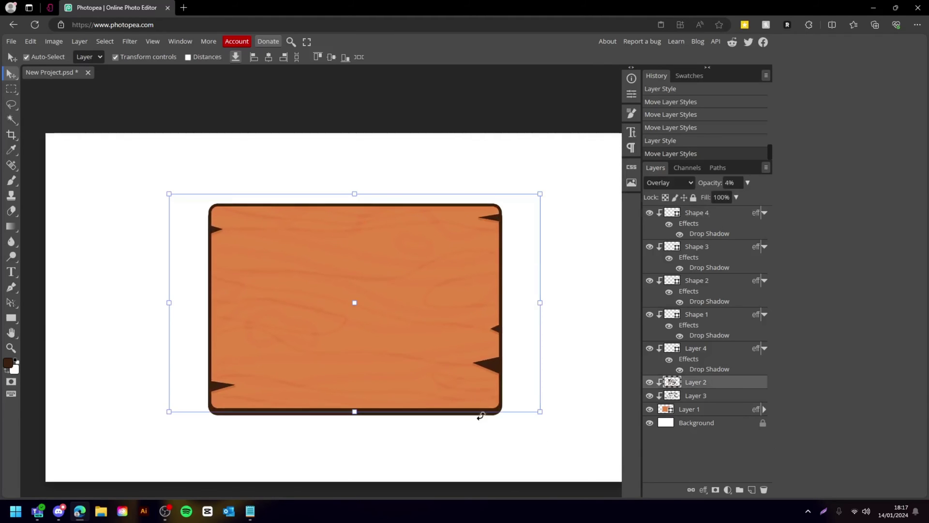
click(702, 409)
shift+click(700, 387)
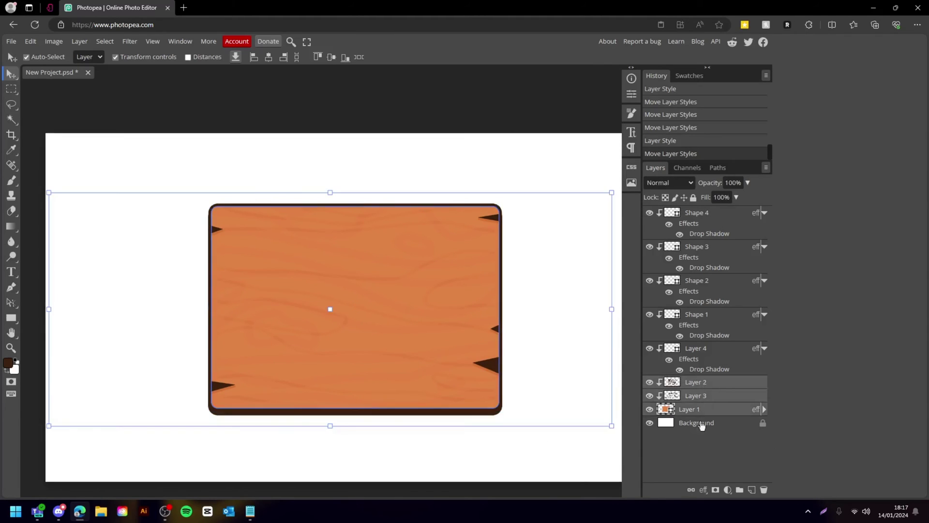
drag(693, 402, 706, 207)
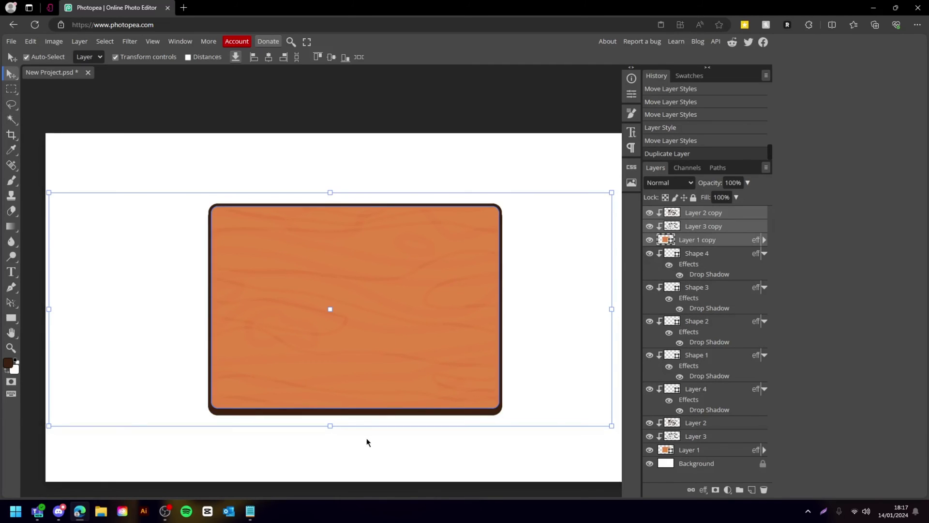
Shrink the copies into a small board over the panel's upper edge and widen Layer 1 copy to about 429 × 184 px.
key(ctrl+t)
drag(335, 425, 452, 206)
key(Return)
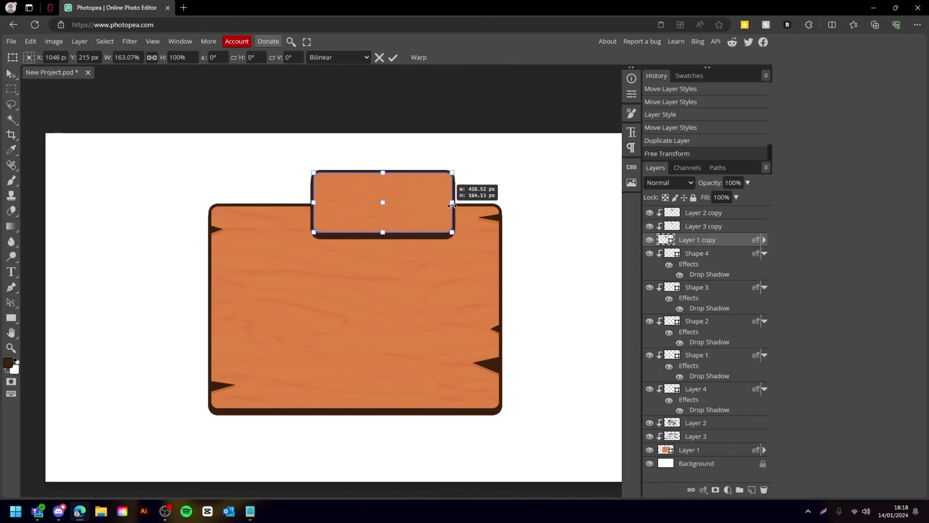
key(Return)
Enlarge Layer 2 copy and Layer 3 copy to about 137% and reposition the grain over the small board.
click(684, 226)
shift+click(684, 213)
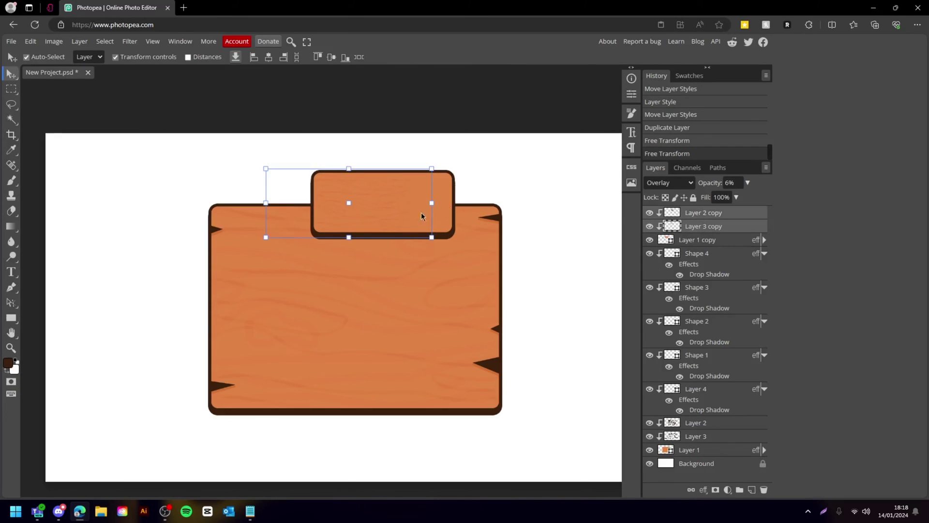
drag(390, 209, 485, 200)
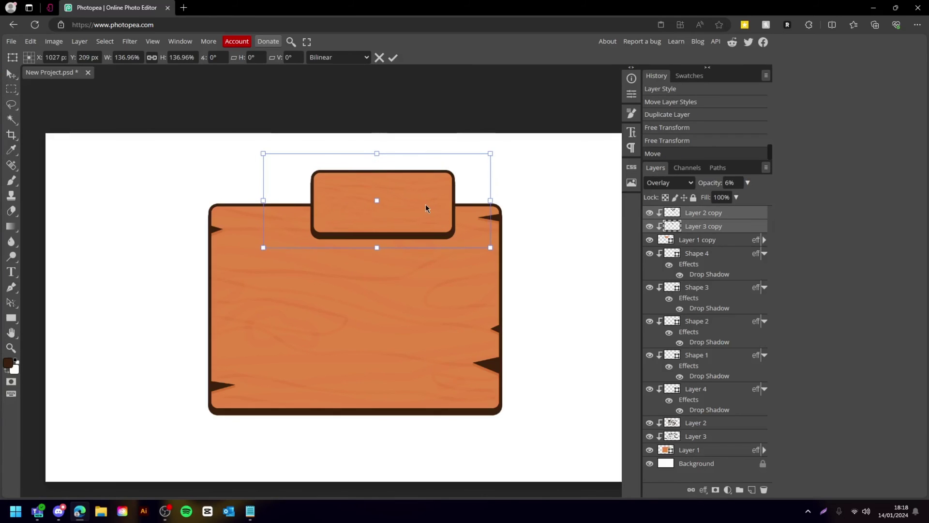
key(Return)
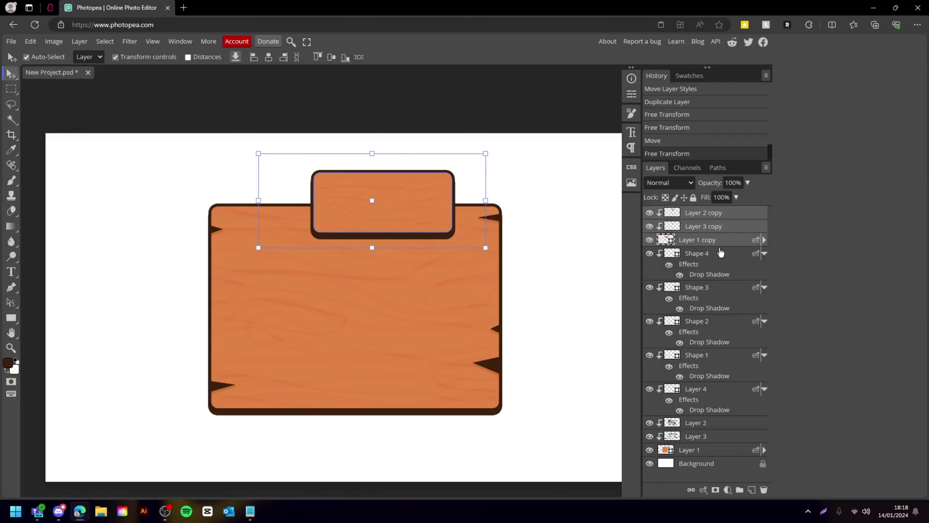
Centre the small board, Layer 1 copy, horizontally on the main panel.
click(720, 251)
click(690, 215)
click(692, 241)
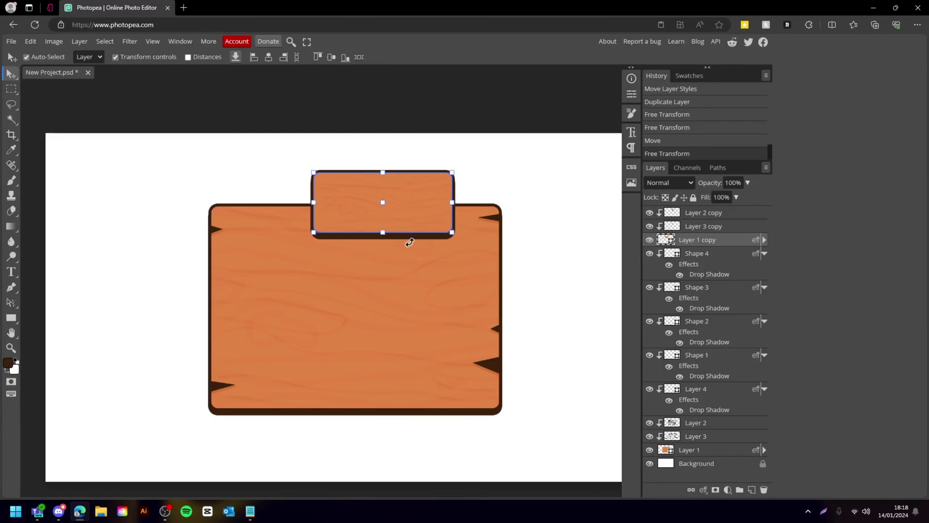
ctrl+click(702, 451)
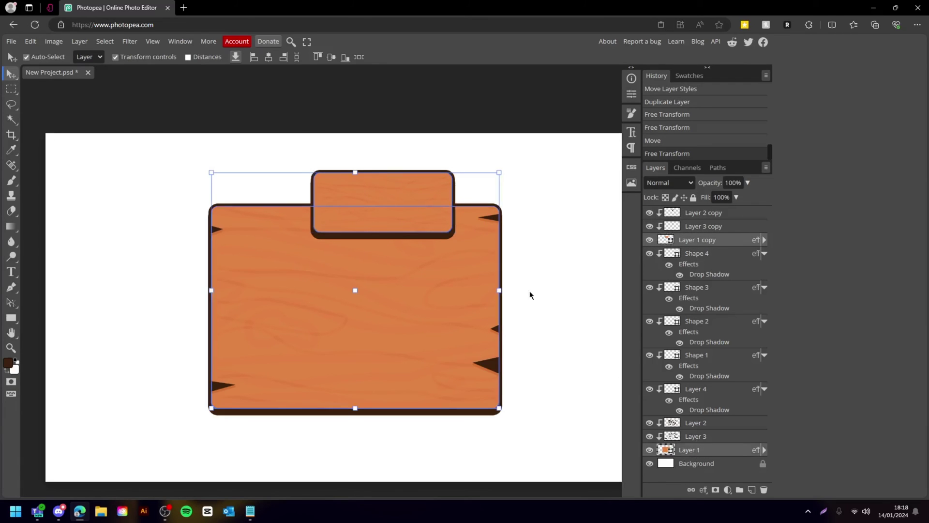
click(269, 57)
Move and enlarge the two wood-grain copies so they cover the centred small board.
click(702, 226)
ctrl+click(701, 213)
key(ctrl+z)
drag(421, 223, 368, 200)
drag(448, 199, 466, 196)
key(Return)
right_click(390, 212)
click(406, 220)
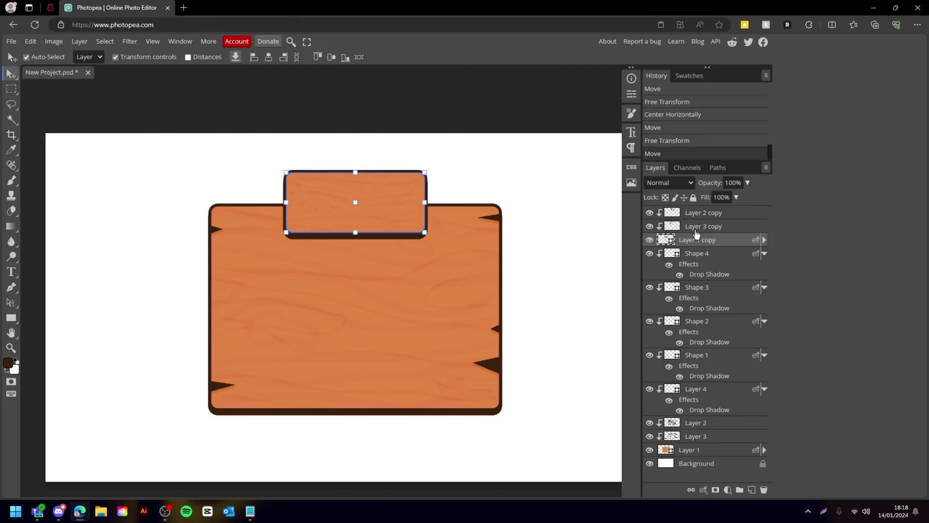
Flip Layer 2 copy and Layer 3 copy horizontally to vary the grain on the small board.
click(697, 226)
ctrl+click(696, 213)
key(ctrl+alt+t)
right_click(361, 196)
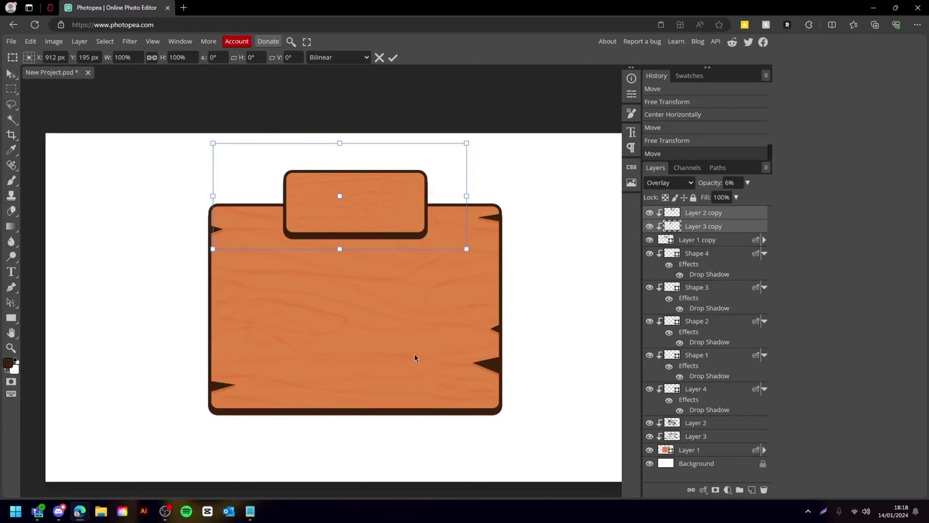
click(416, 367)
key(Return)
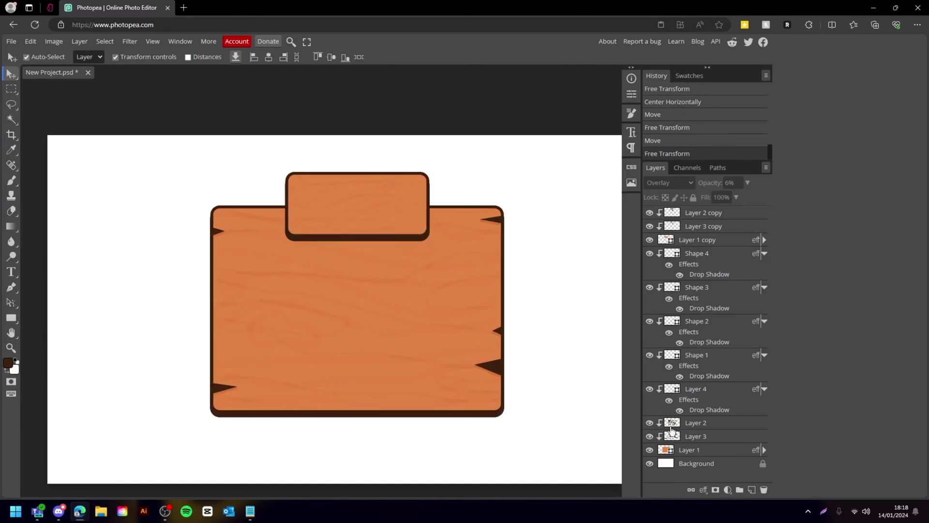
Set the main panel's fill to the light orange ea9f5d, copy its hex code, and clear the canvas selection.
double_click(666, 449)
drag(543, 330, 540, 323)
drag(588, 430, 586, 429)
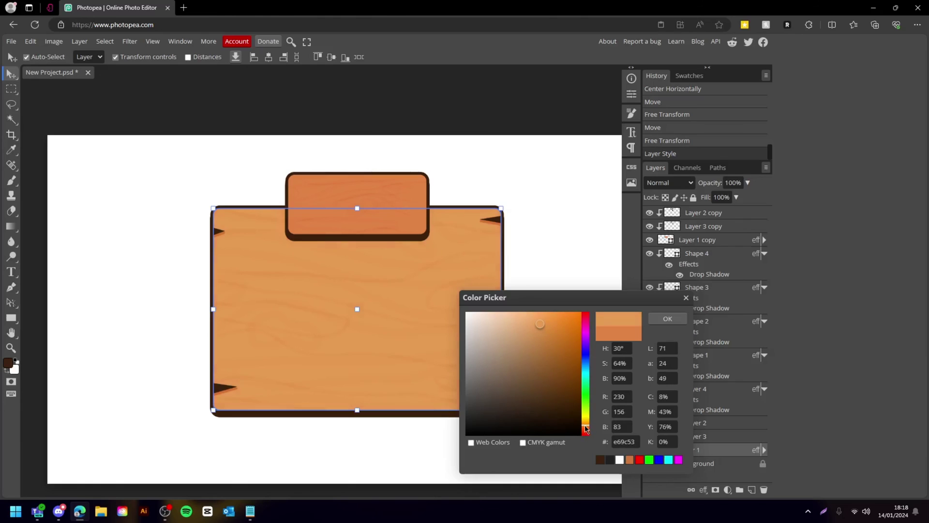
click(581, 426)
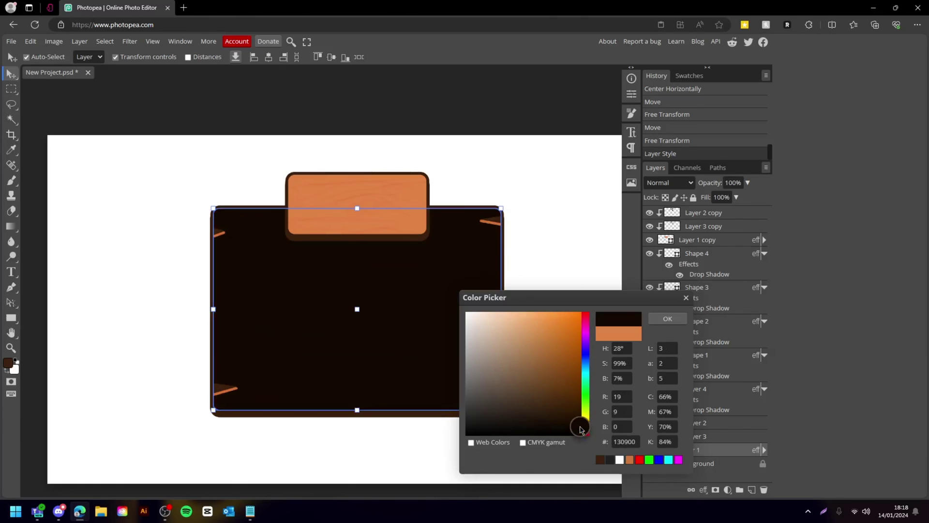
drag(587, 430, 584, 424)
click(404, 231)
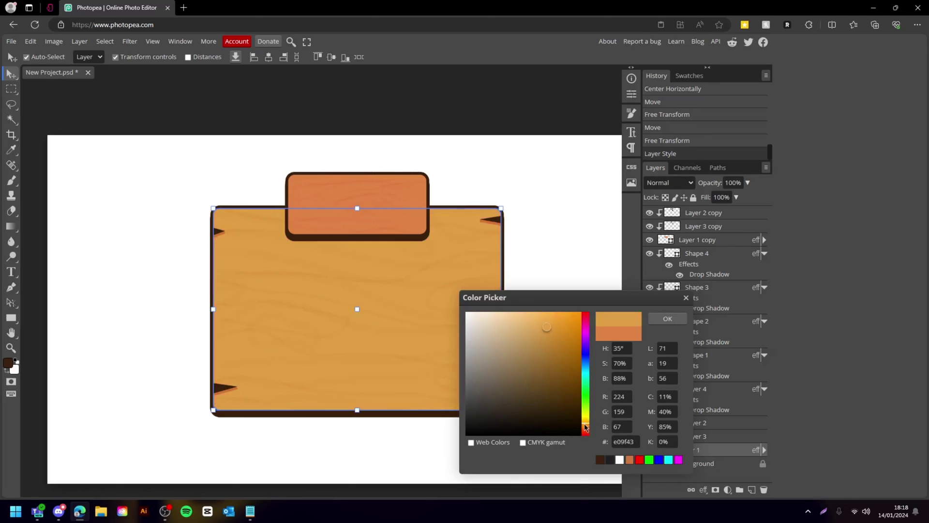
mouse_move(525, 317)
mouse_down()
mouse_move(545, 317)
mouse_move(535, 315)
mouse_move(536, 326)
mouse_up()
click(586, 429)
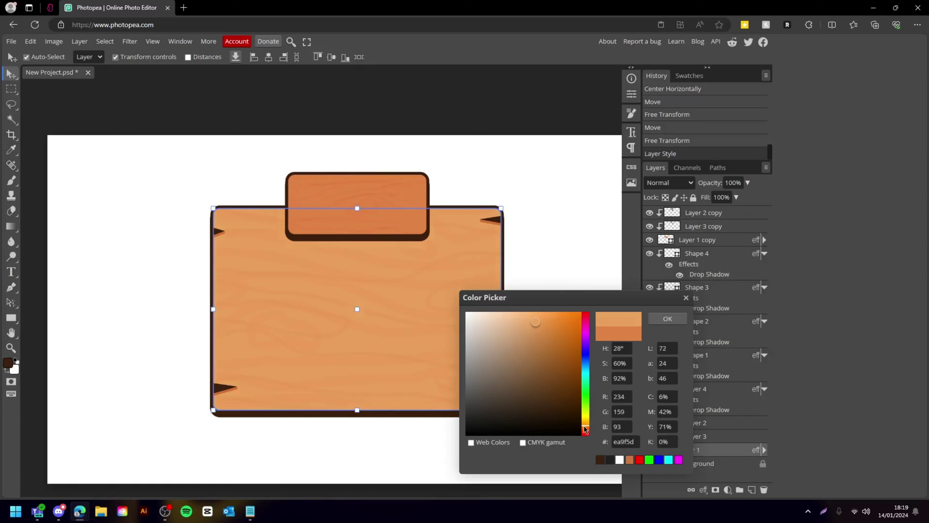
key(ctrl+a)
double_click(629, 442)
key(ctrl+c)
click(667, 318)
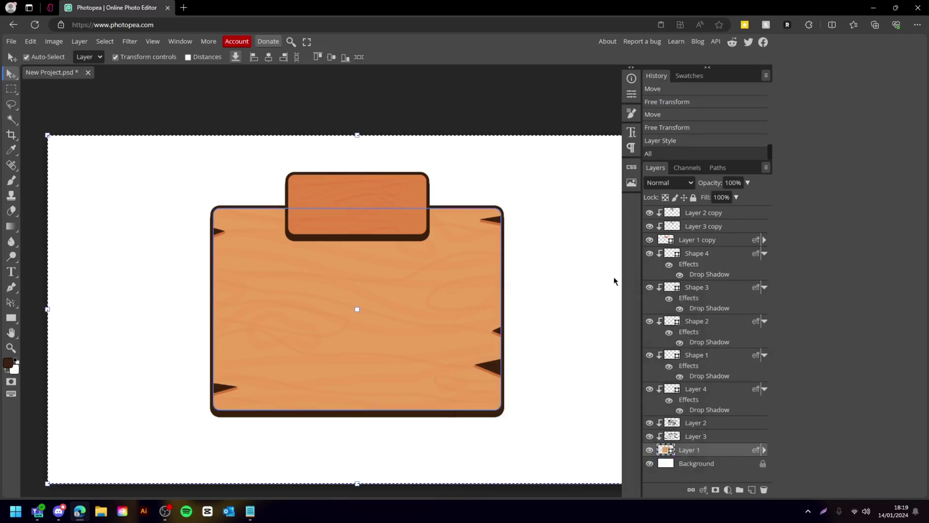
click(11, 89)
click(52, 89)
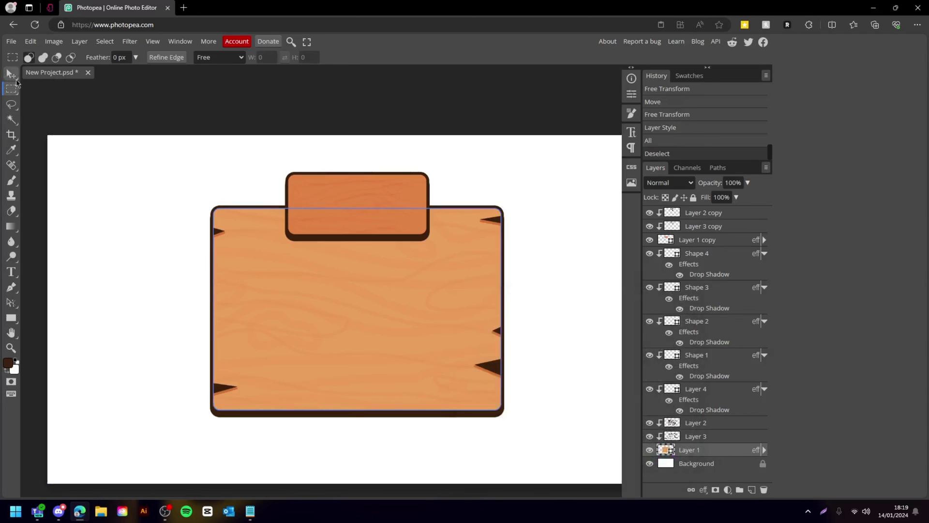
Apply the copied colour ea9f5d as the fill of the small board, Layer 1 copy.
click(11, 74)
drag(348, 193, 359, 176)
click(697, 239)
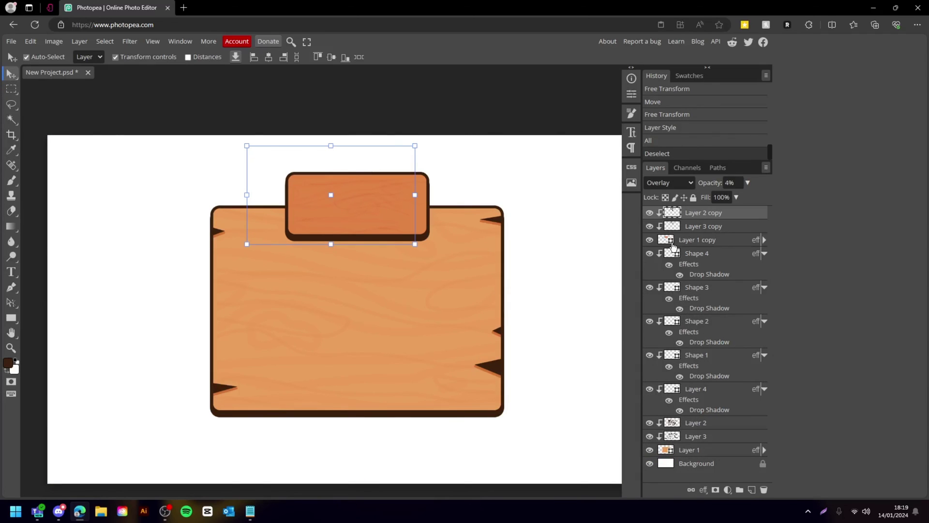
double_click(674, 253)
double_click(624, 441)
key(ctrl+v)
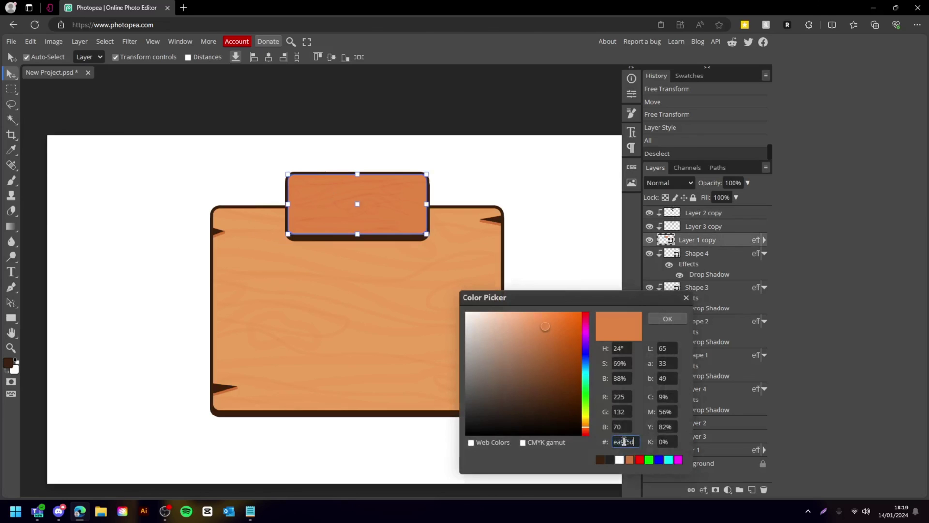
click(661, 320)
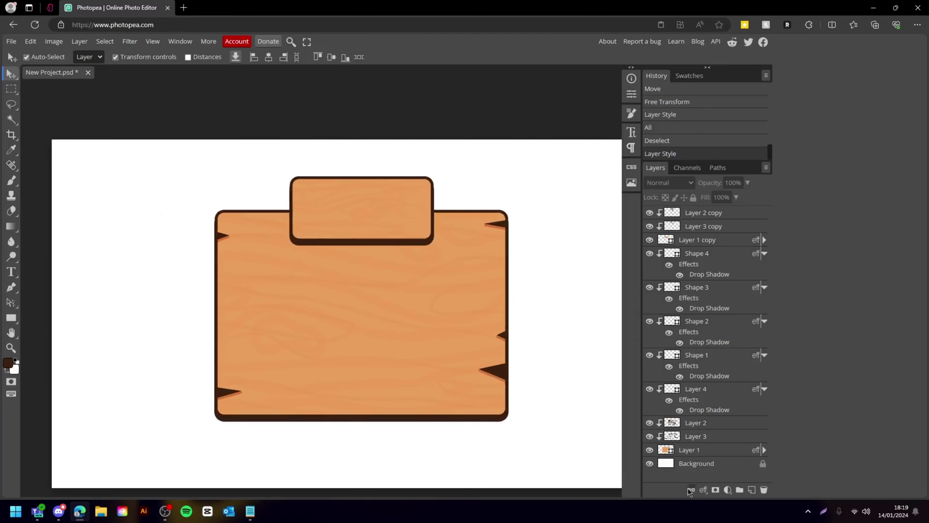
Fill the Background layer with dark grey using the Paint Bucket, refining the shade with a second fill.
click(692, 463)
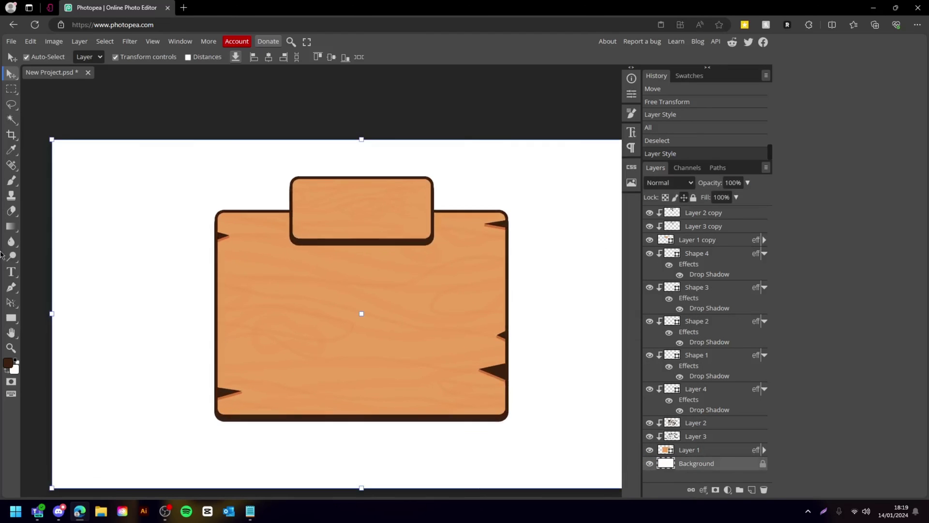
click(11, 226)
click(55, 241)
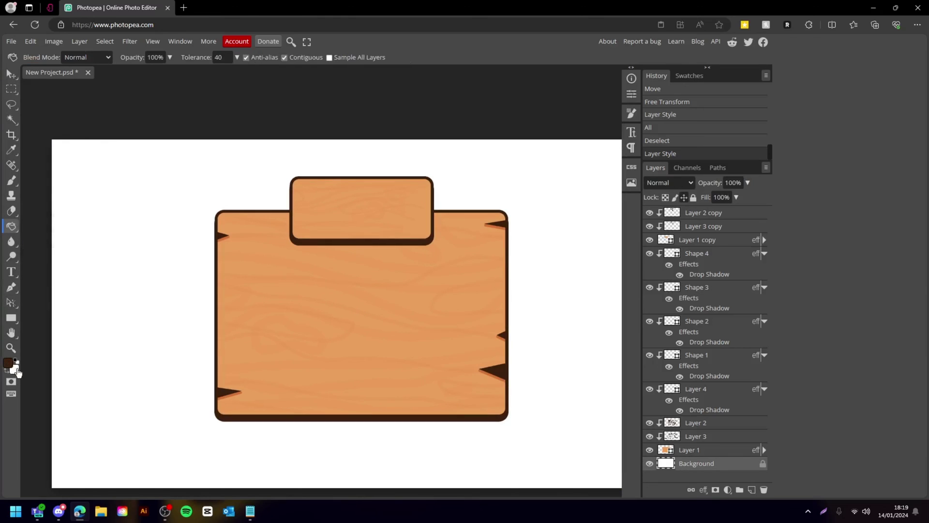
click(7, 362)
drag(462, 412, 465, 416)
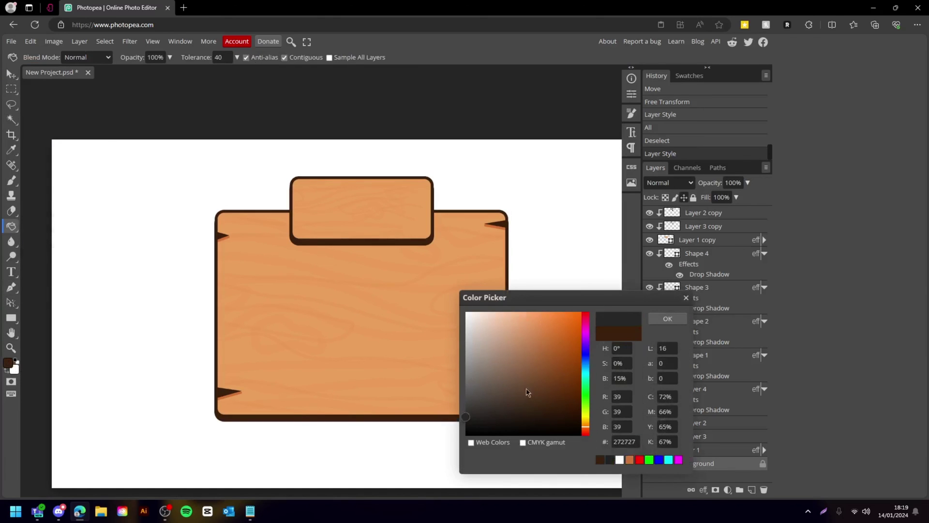
click(666, 318)
click(387, 323)
click(8, 363)
mouse_move(476, 391)
mouse_down()
mouse_move(450, 413)
mouse_move(453, 424)
mouse_up()
click(668, 318)
click(544, 334)
click(11, 74)
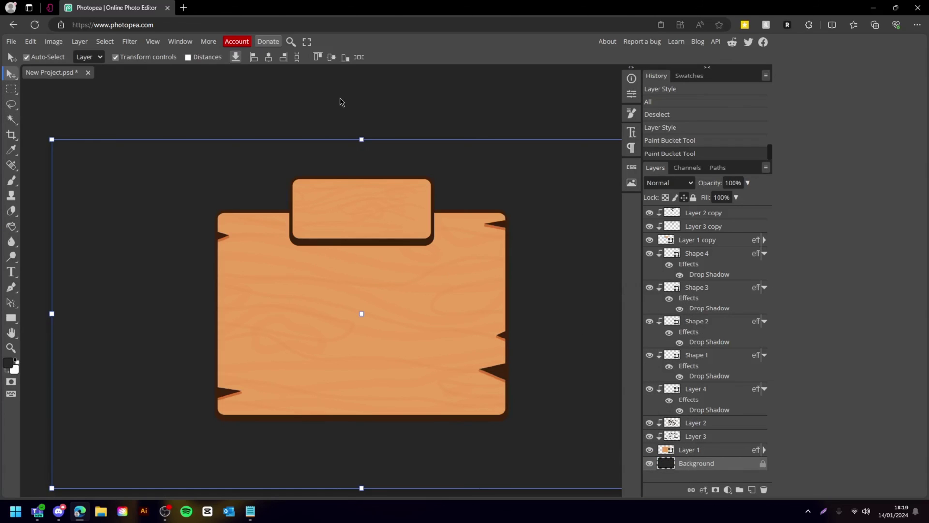
Deselect the Background layer and create a new empty layer directly above Layer 2 copy.
click(328, 108)
scroll(326, 107, down, 7)
scroll(326, 108, up, 7)
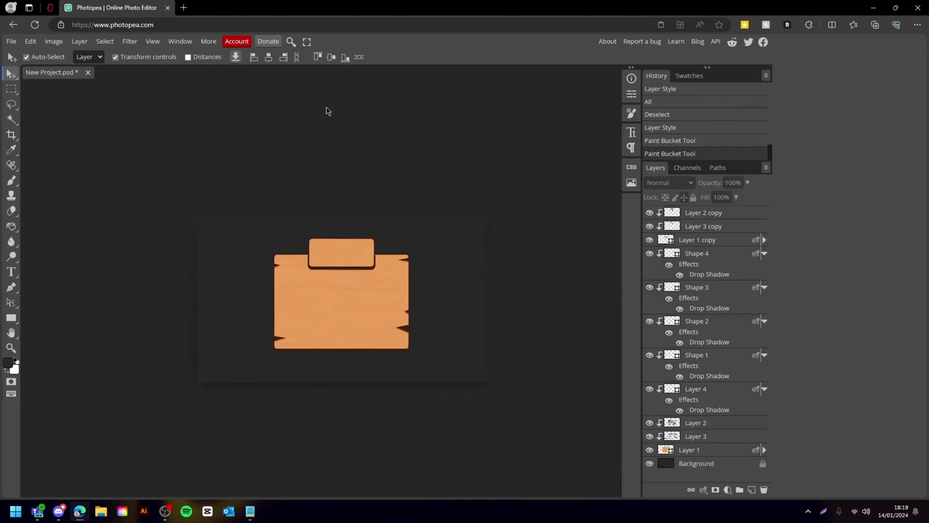
click(746, 213)
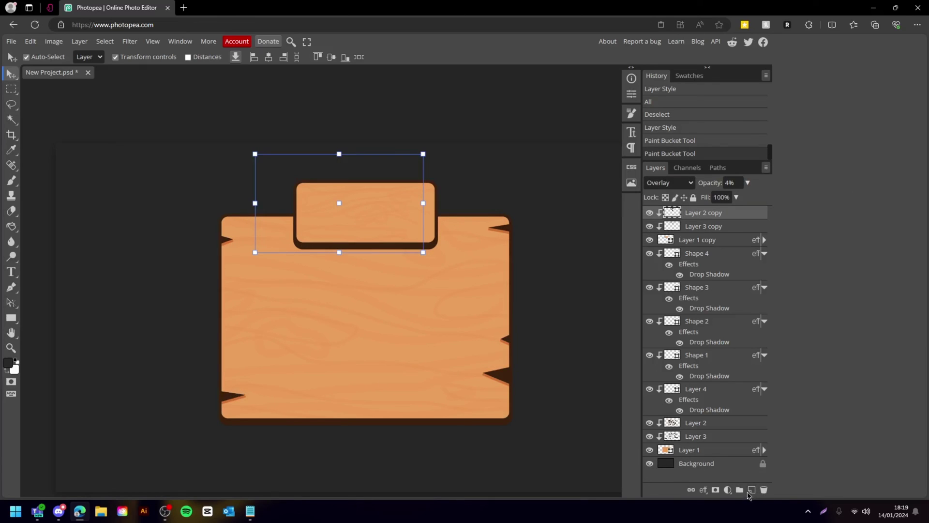
click(752, 490)
Add white, centre-aligned text reading "Codes" in Fredoka One at 24 px on the small board.
click(11, 271)
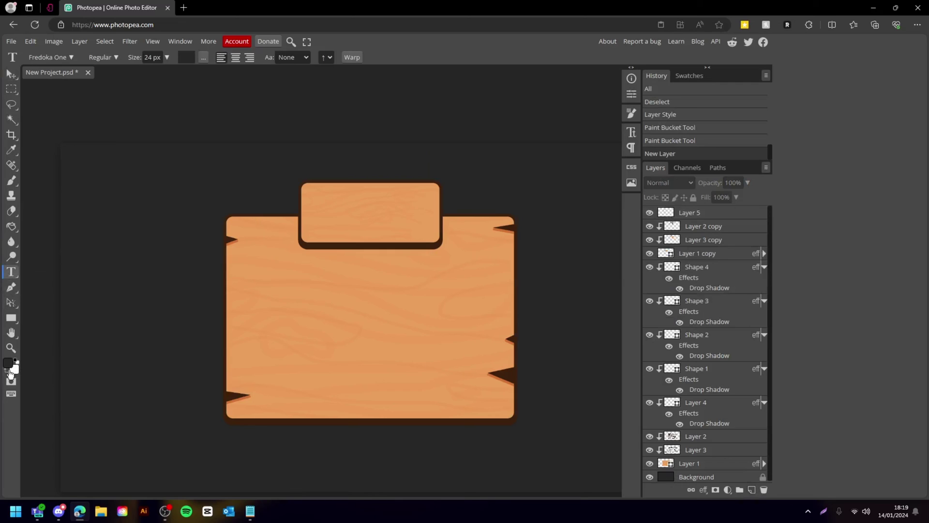
key(x)
click(235, 58)
click(382, 220)
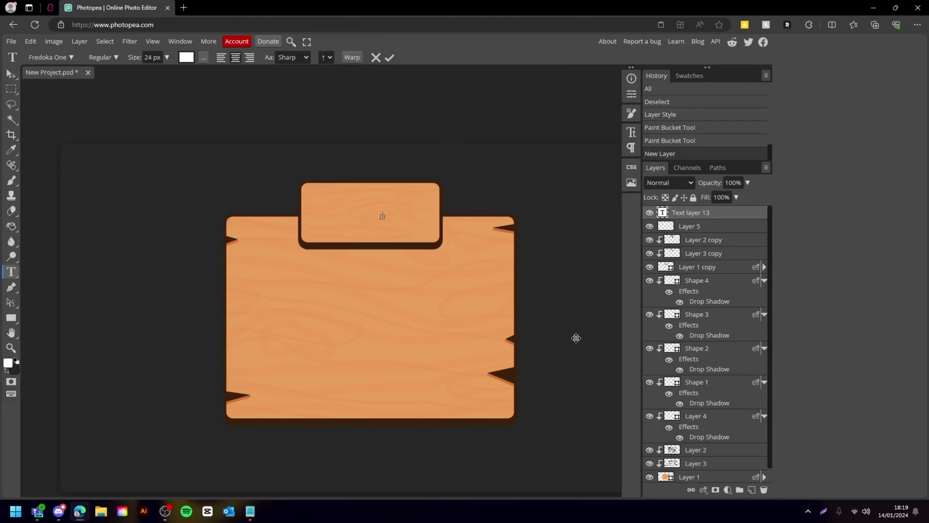
text(Codes)
Enlarge the Codes text to about 298% and centre it horizontally and vertically on the small board, Layer 1 copy.
click(11, 74)
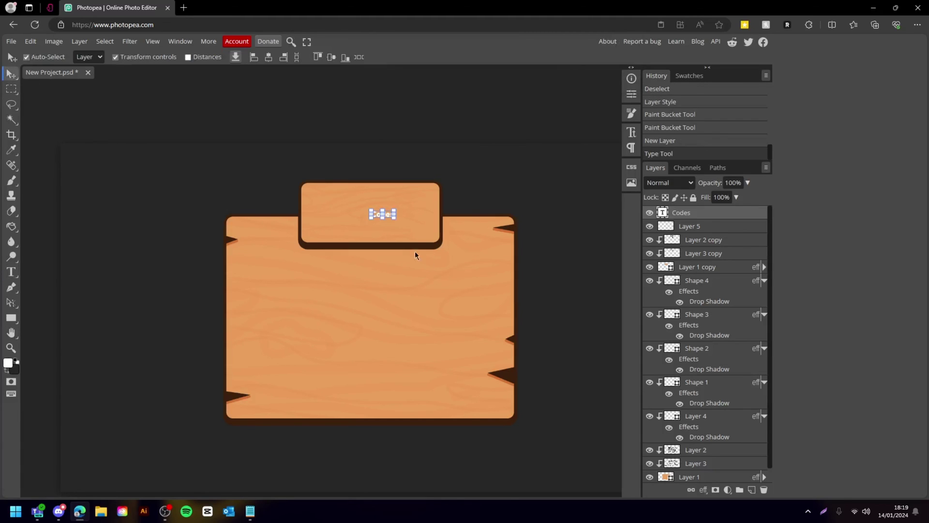
drag(396, 221, 416, 224)
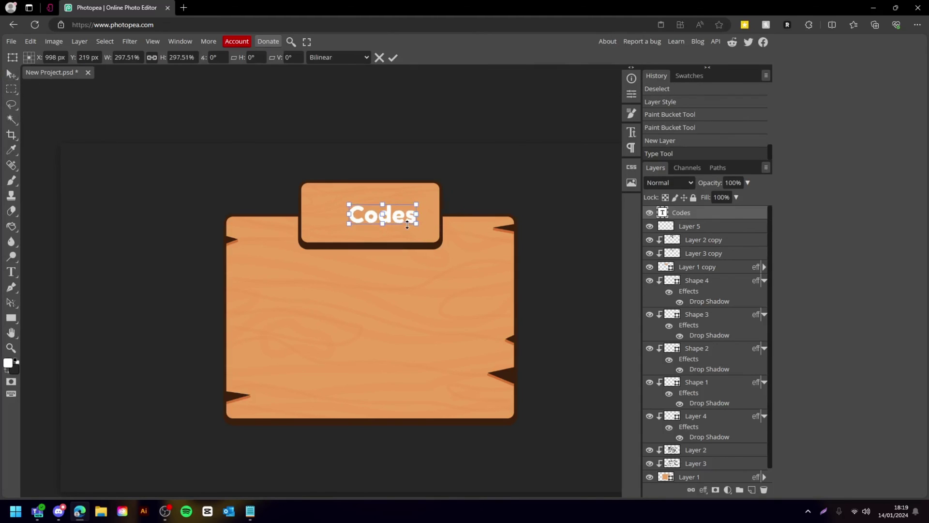
key(Return)
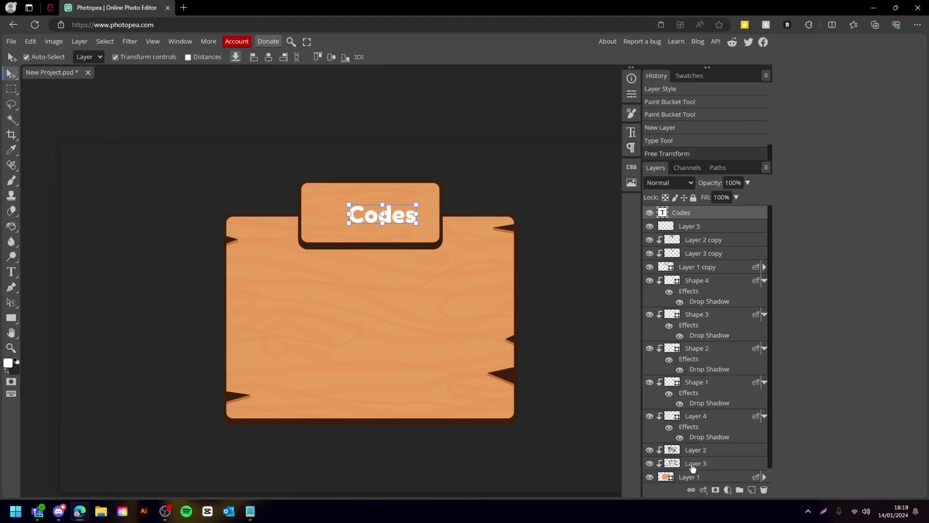
ctrl+click(689, 272)
click(269, 58)
click(331, 57)
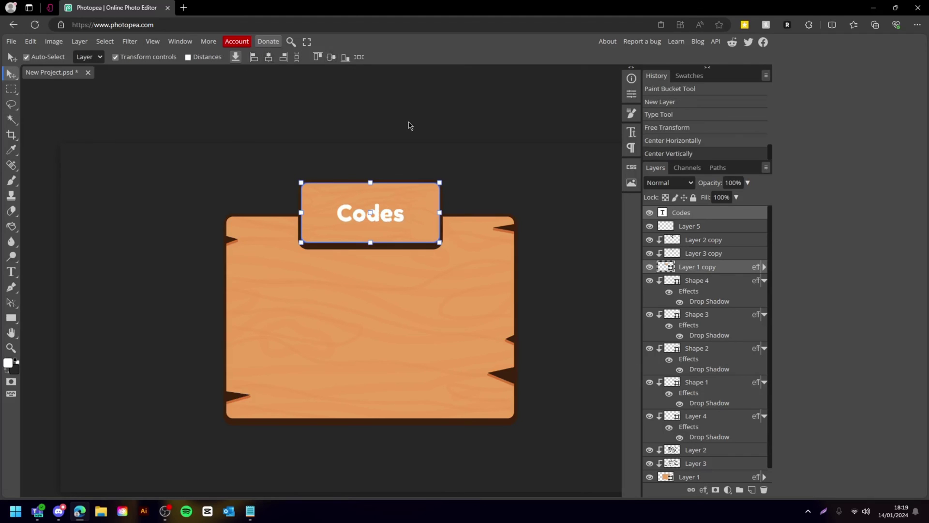
Give the Codes text layer a dark brown Stroke effect, keeping the preset stroke settings.
click(370, 213)
double_click(725, 216)
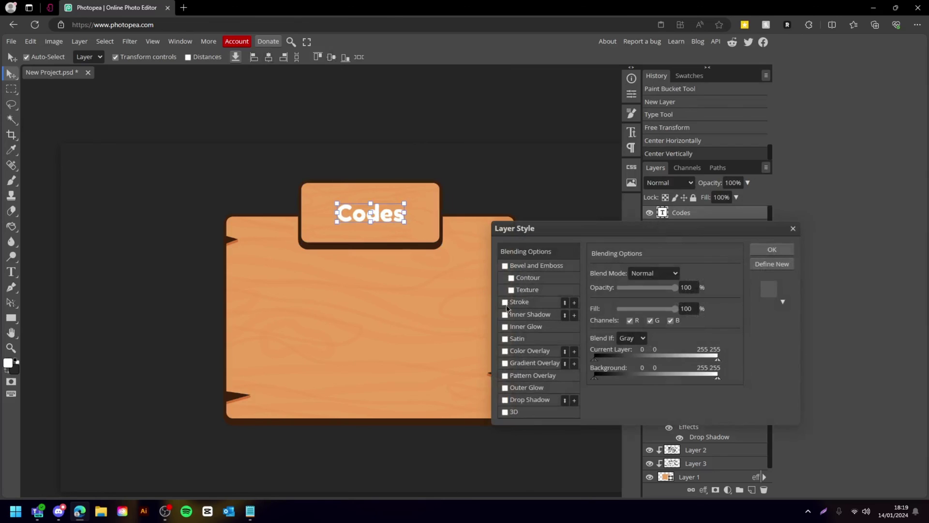
click(505, 302)
click(772, 250)
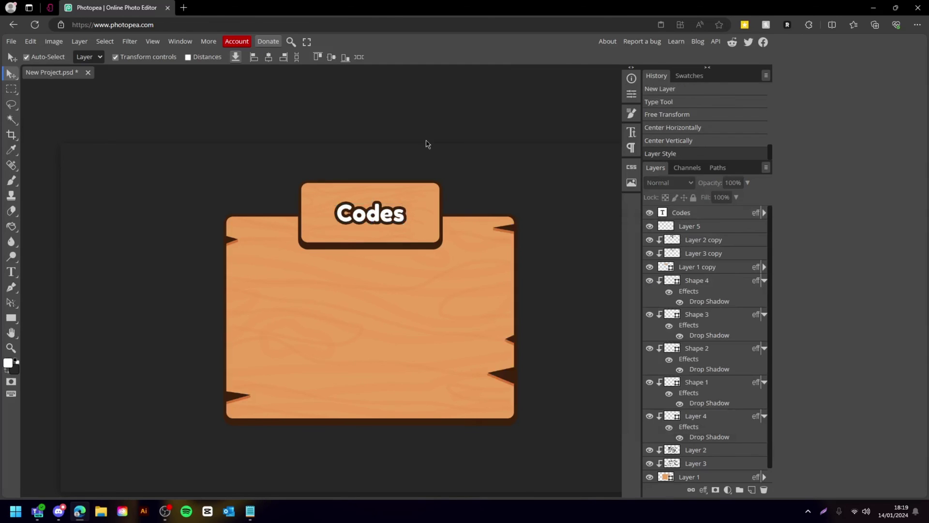
key(ctrl+minus)
key(ctrl+plus)
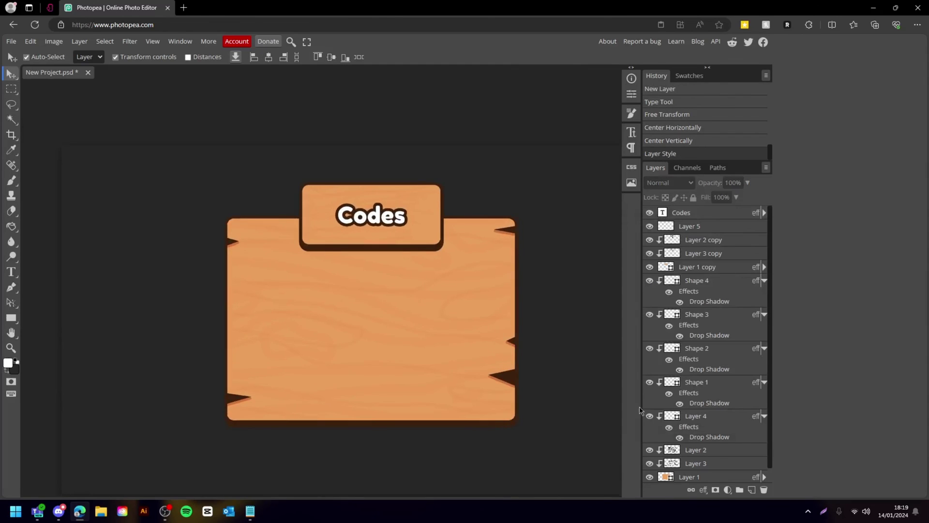
Duplicate the Background layer and invert the duplicate's colours to light grey.
scroll(709, 444, down, 1)
click(696, 475)
key(ctrl+j)
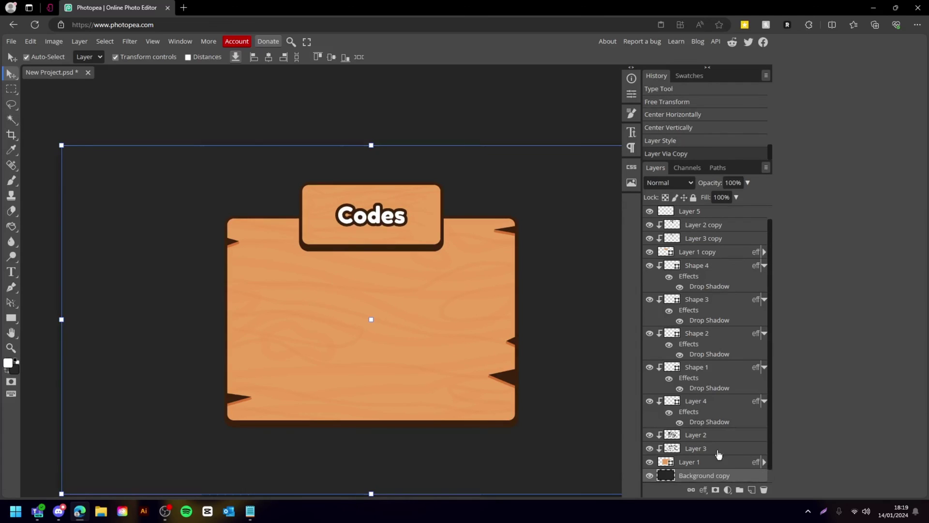
key(ctrl+i)
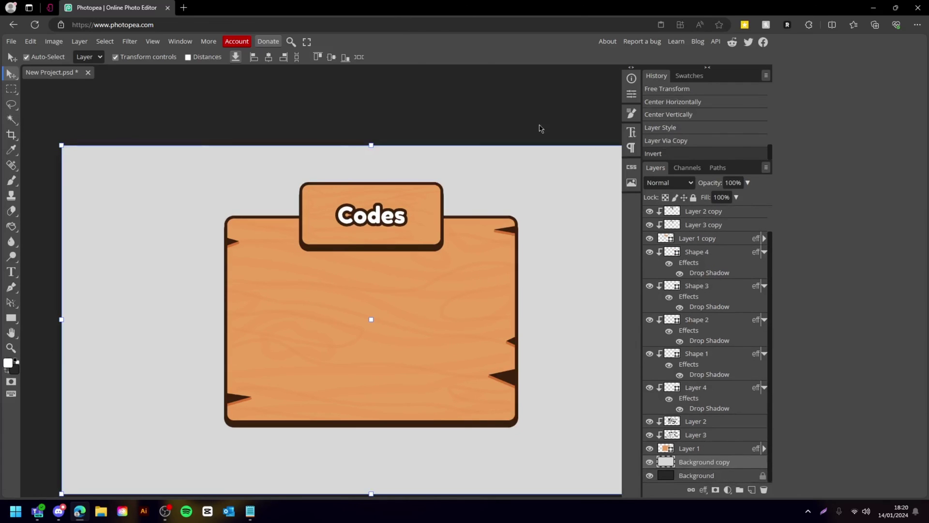
Turn the Background copy layer pure white with a Hue/Saturation Lightness of 100, and deselect the layer.
key(ctrl+u)
drag(191, 222, 315, 211)
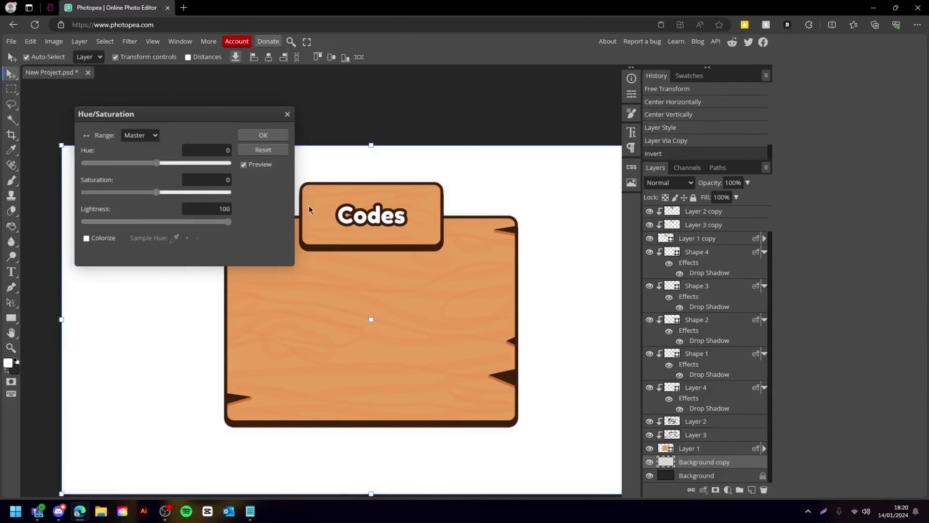
click(272, 136)
click(441, 127)
key(ctrl+minus)
key(ctrl+minus)
key(ctrl+minus)
key(ctrl+minus)
key(ctrl+plus)
key(ctrl+plus)
key(ctrl+plus)
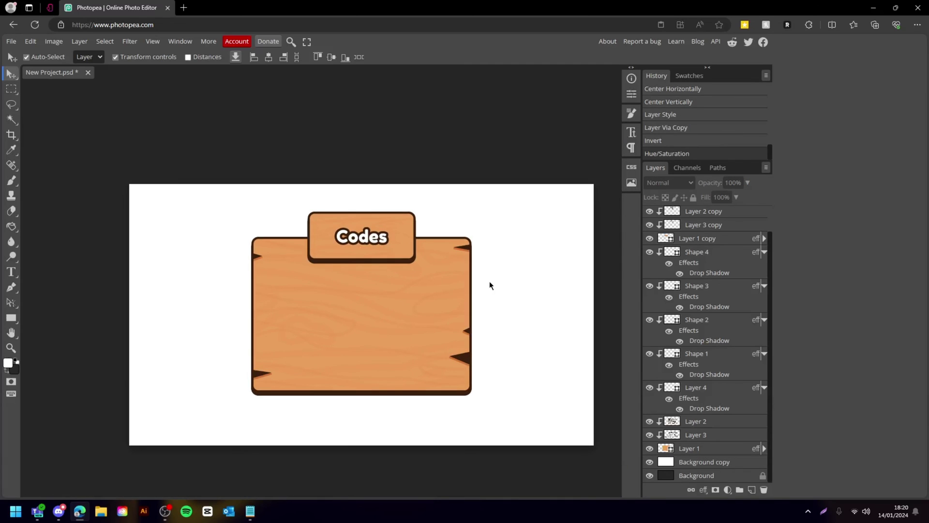